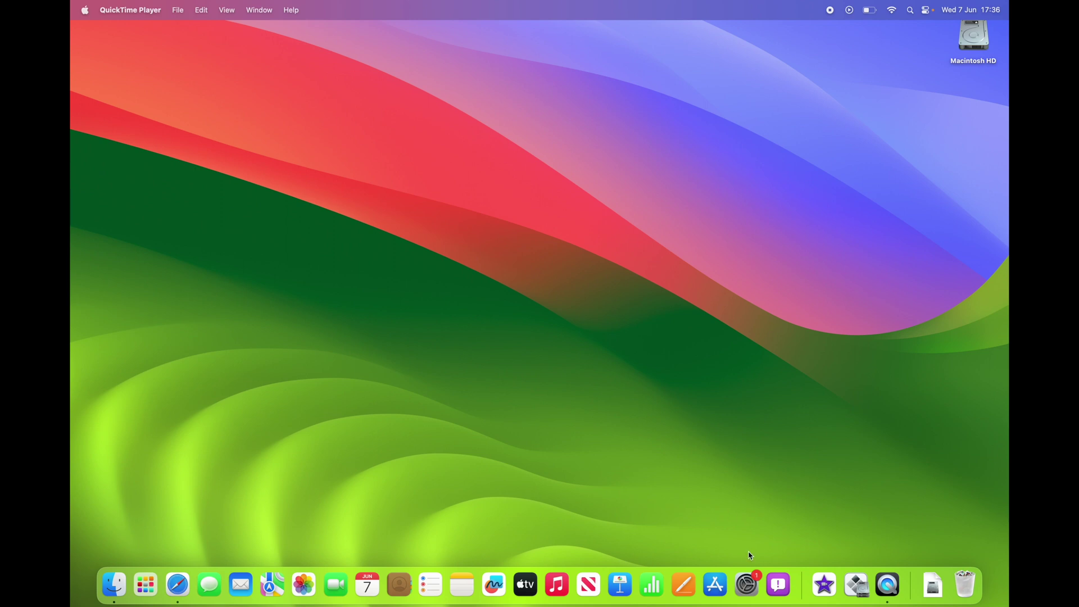
- Launch System Settings from the Dock and go to the Wallpaper page
click(746, 583)
scroll(395, 383, down, 3)
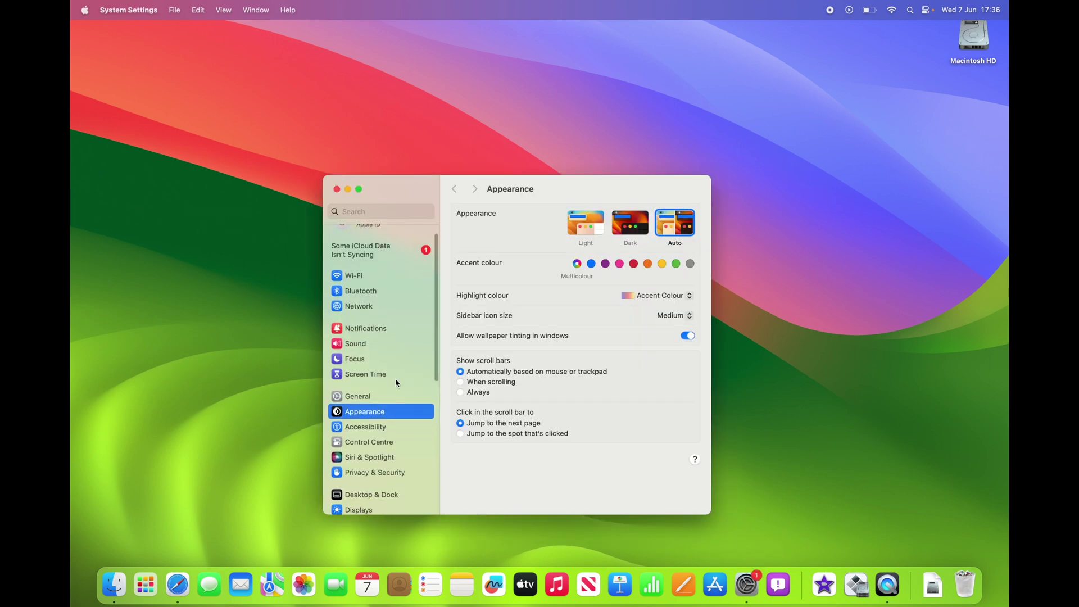
scroll(381, 450, down, 3)
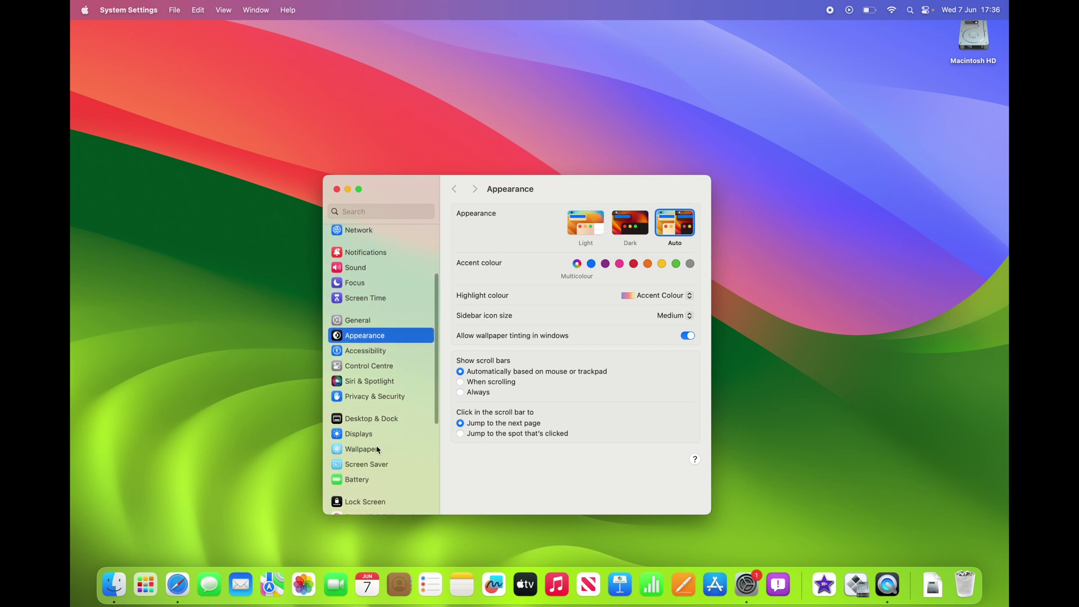
click(375, 449)
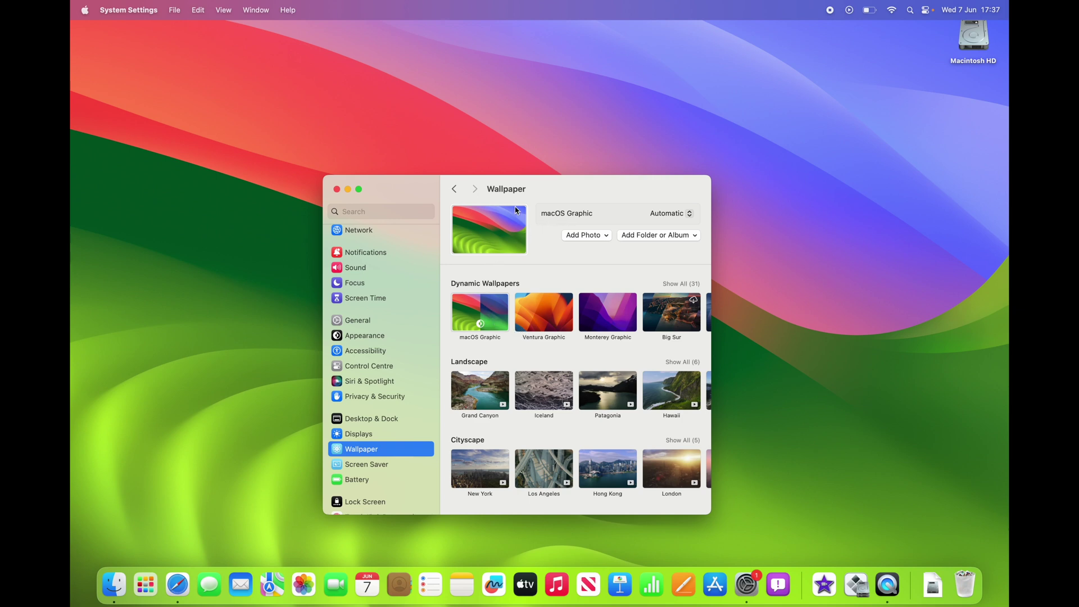
scroll(514, 287, down, 3)
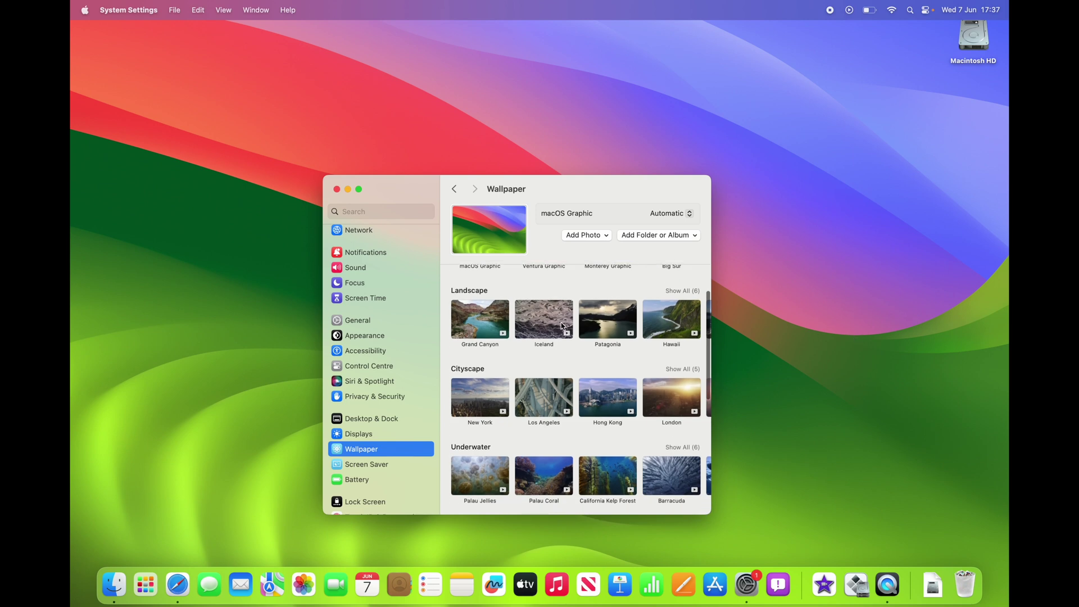
- Try Grand Canyon, then choose Hawaii as wallpaper and expand Landscape to all six
click(484, 324)
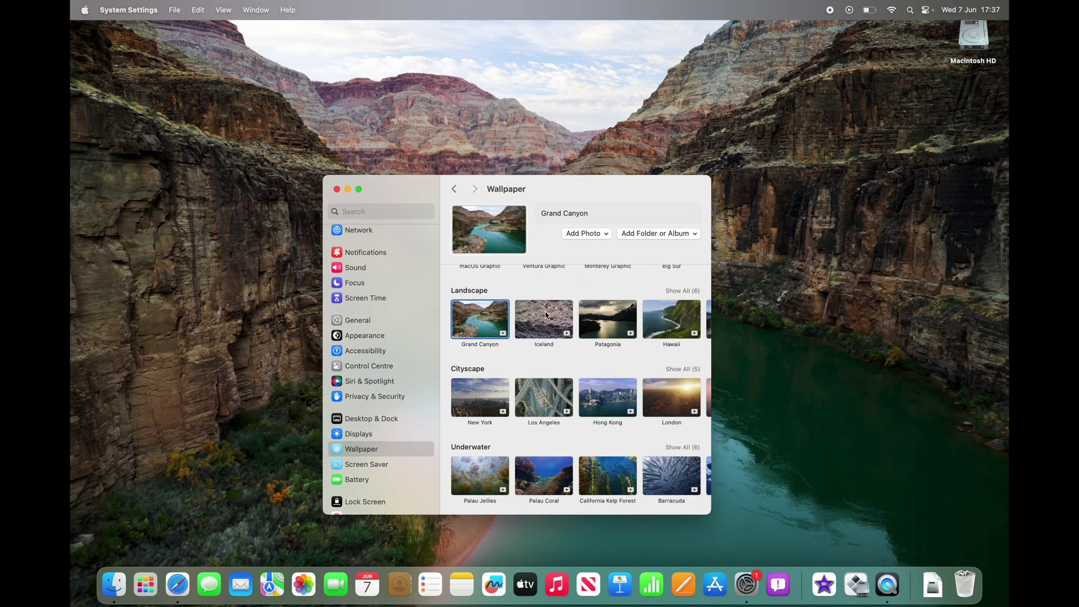
click(667, 325)
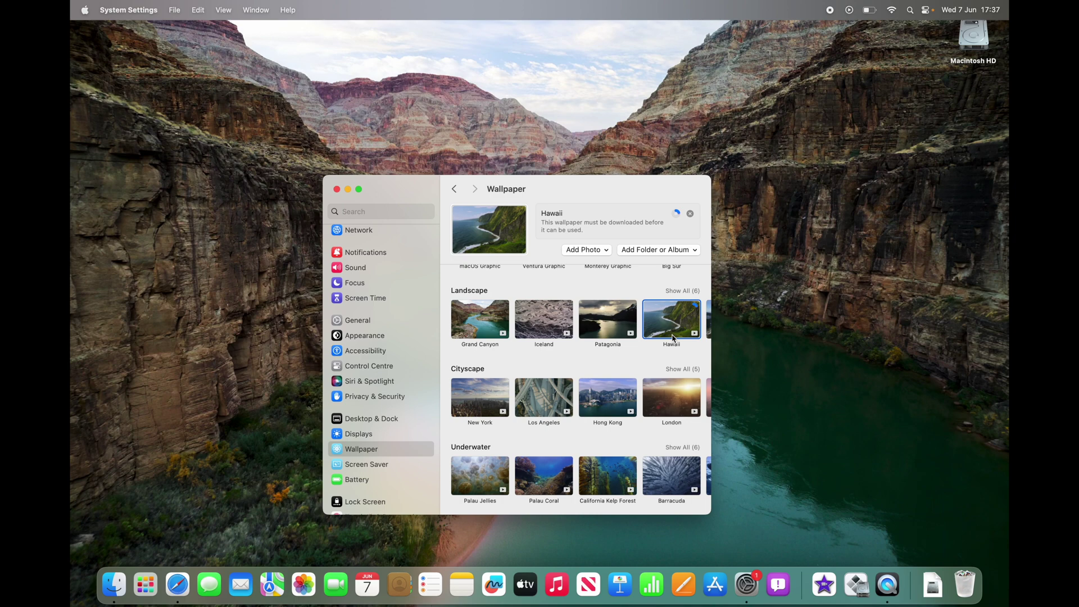
click(683, 290)
- Browse the expanded Landscape wallpapers while Hawaii downloads
scroll(550, 380, down, 1)
scroll(550, 380, down, 1)
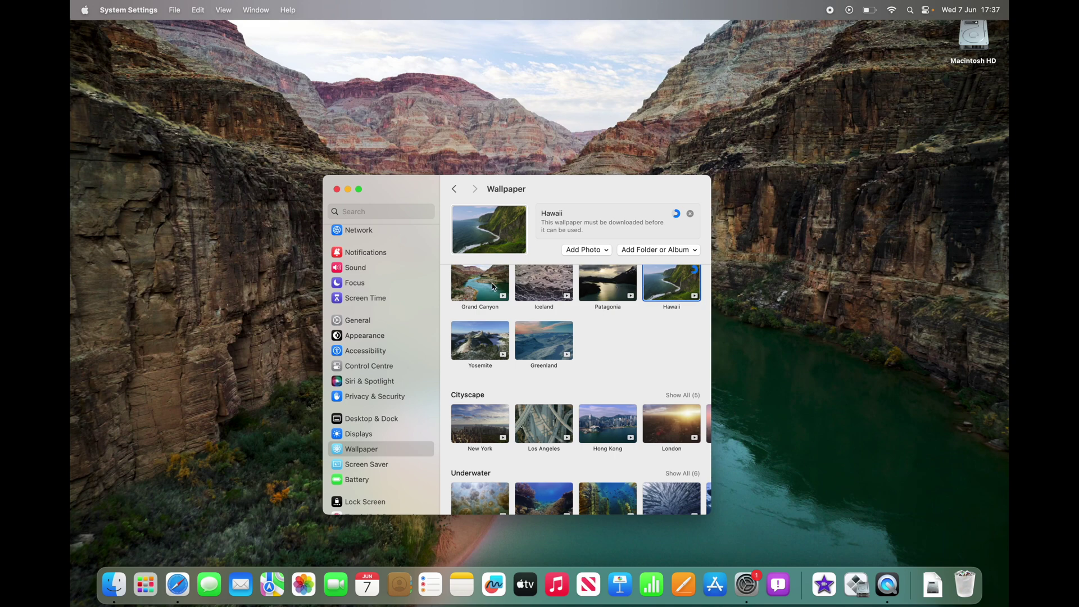
scroll(651, 341, down, 2)
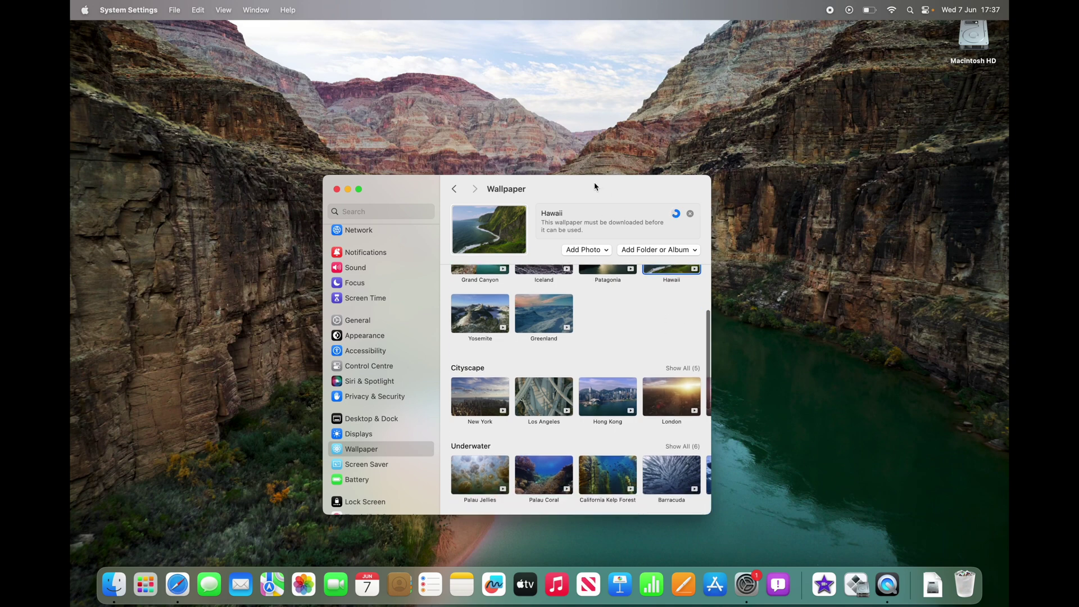
drag(595, 183, 631, 162)
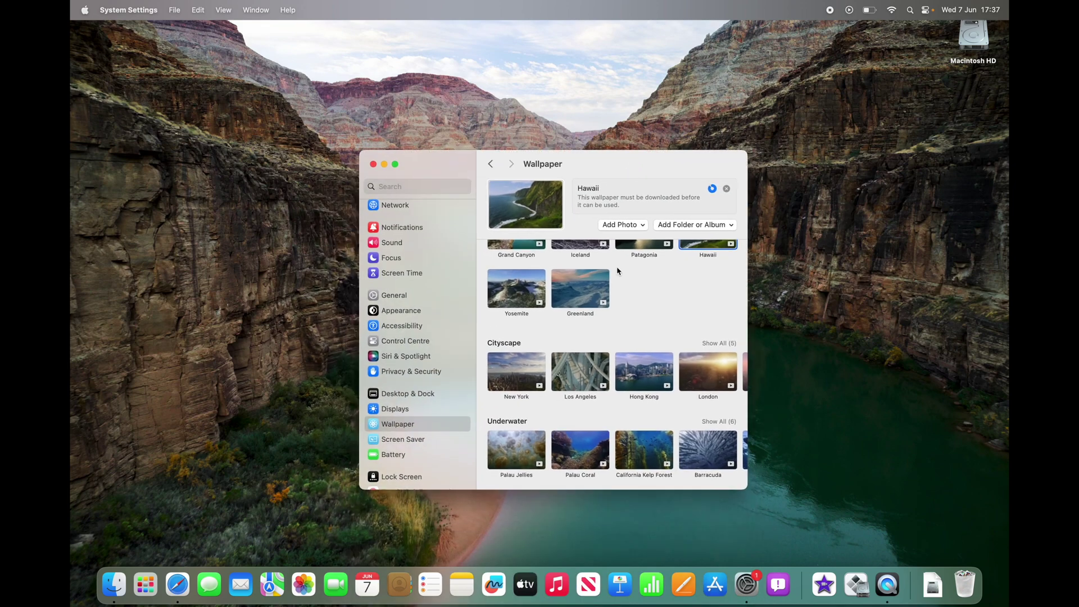
scroll(619, 332, down, 3)
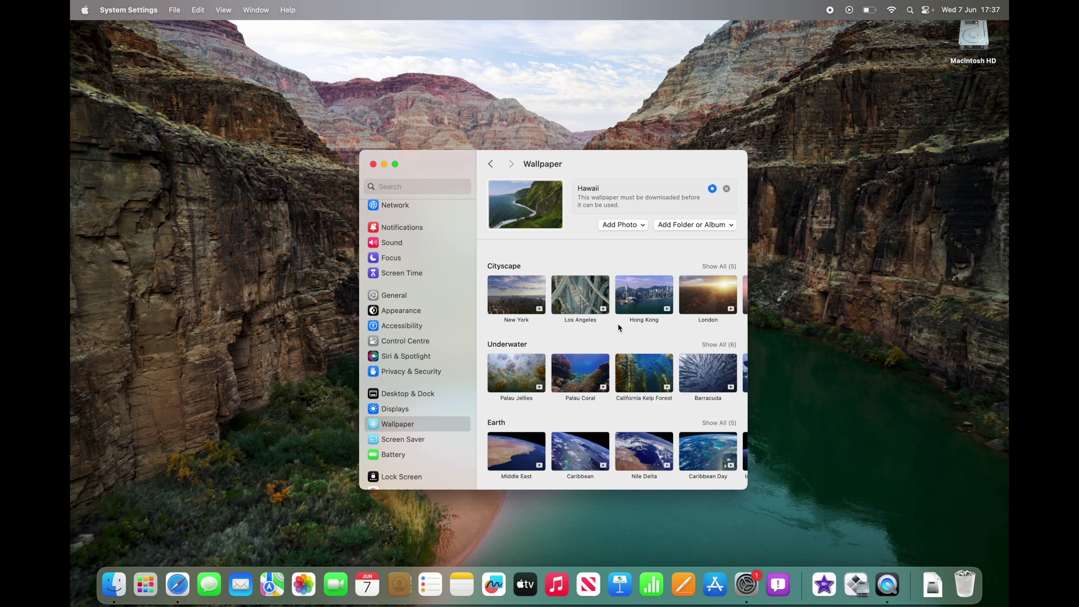
scroll(618, 326, down, 4)
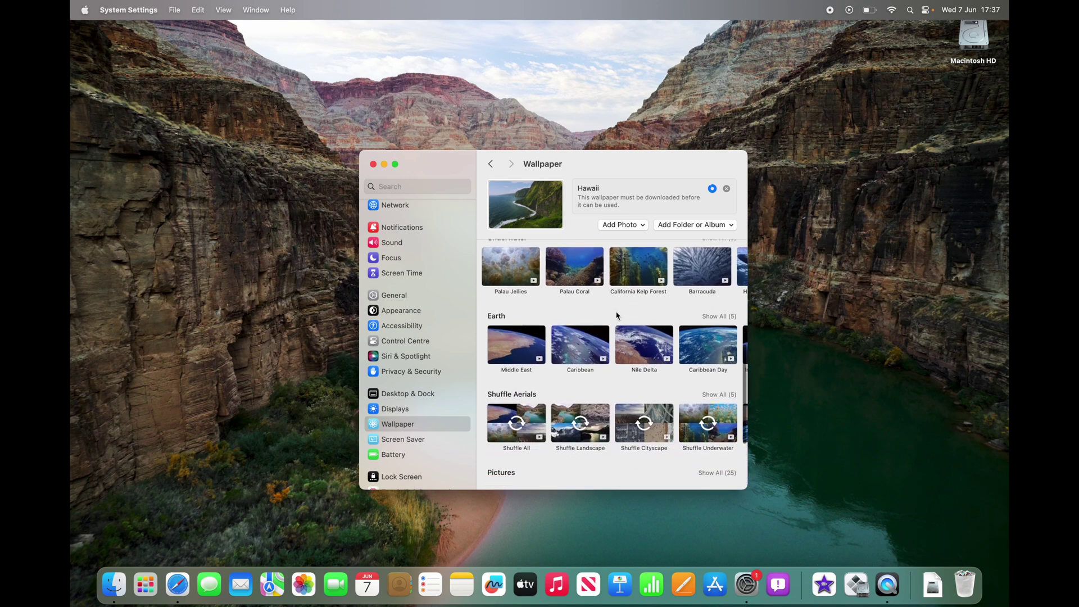
scroll(617, 316, down, 5)
scroll(616, 316, up, 9)
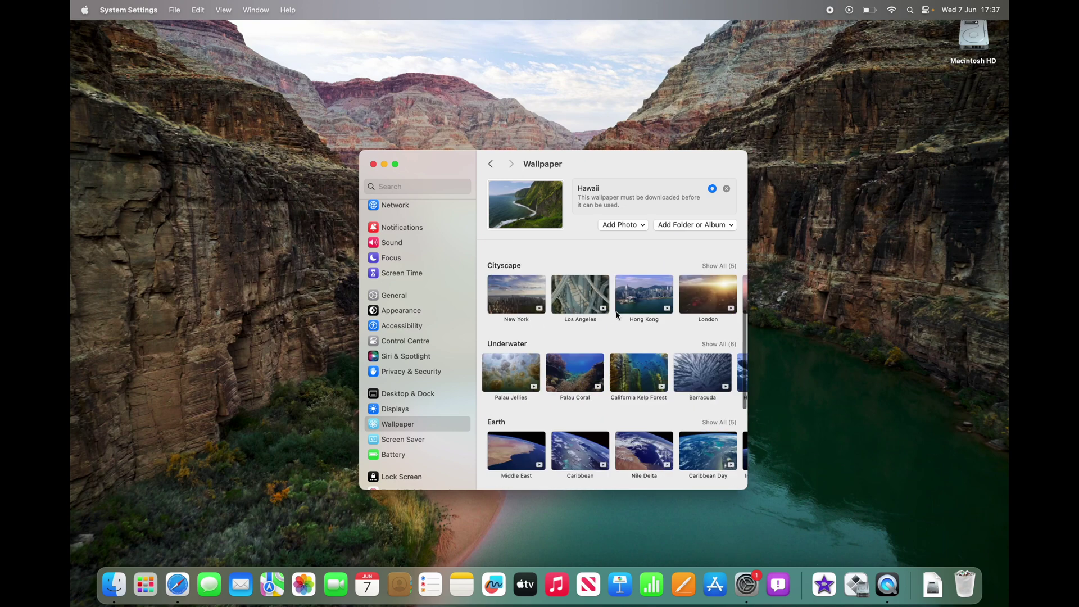
scroll(617, 316, up, 7)
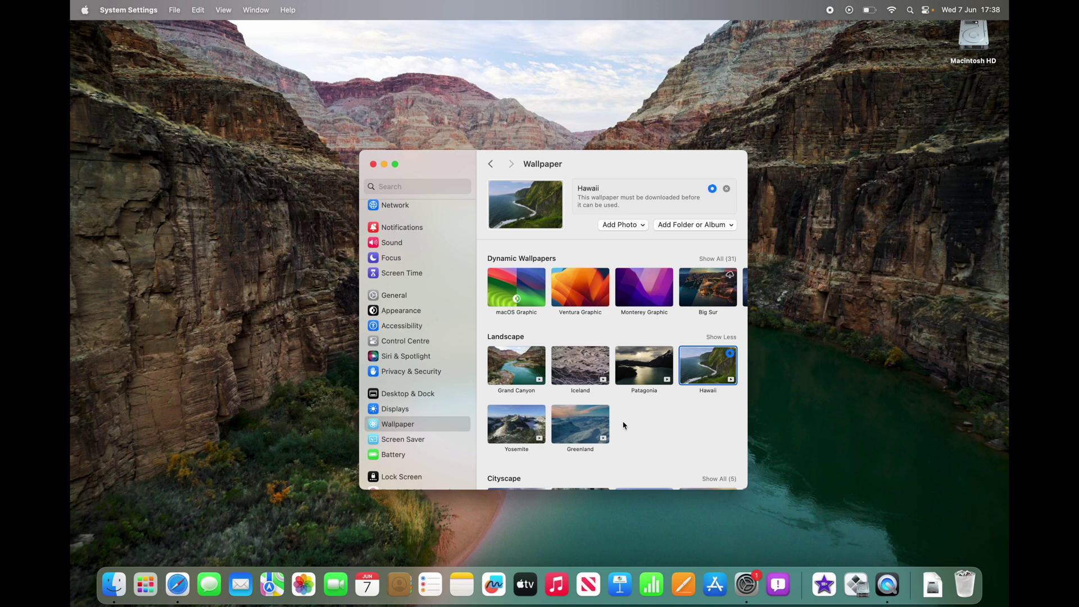
scroll(622, 425, down, 5)
scroll(622, 425, up, 5)
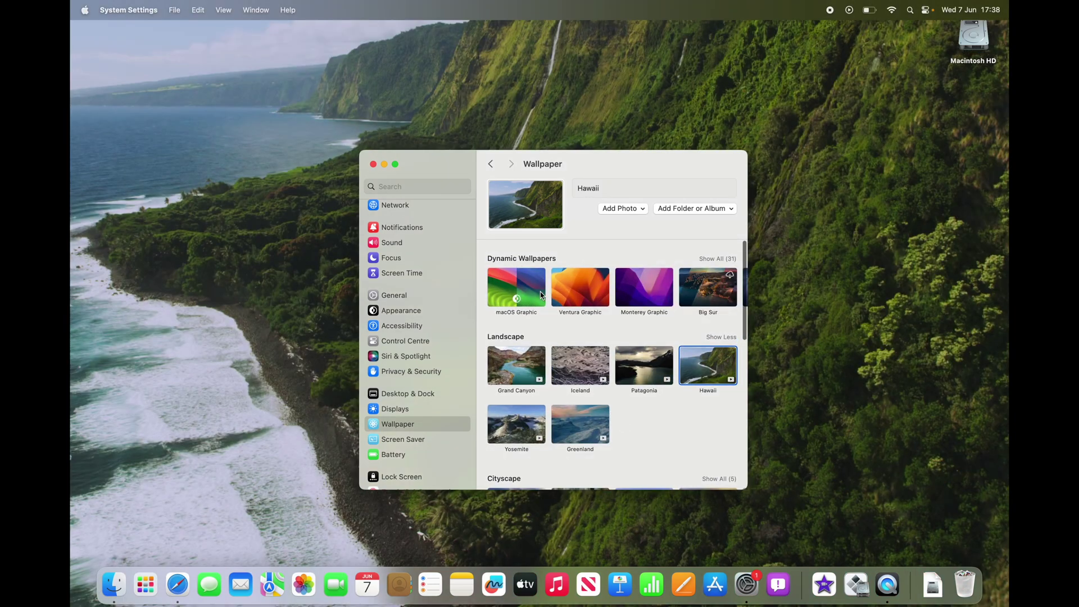
- Scroll down through the wallpaper collections while Hawaii finishes applying
scroll(511, 340, down, 4)
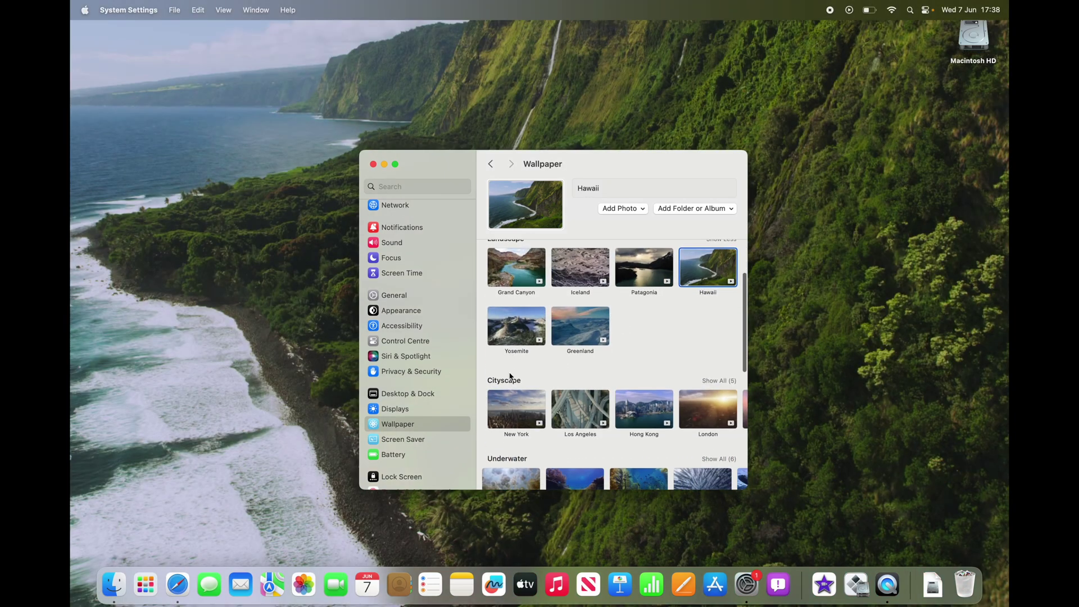
scroll(514, 387, down, 3)
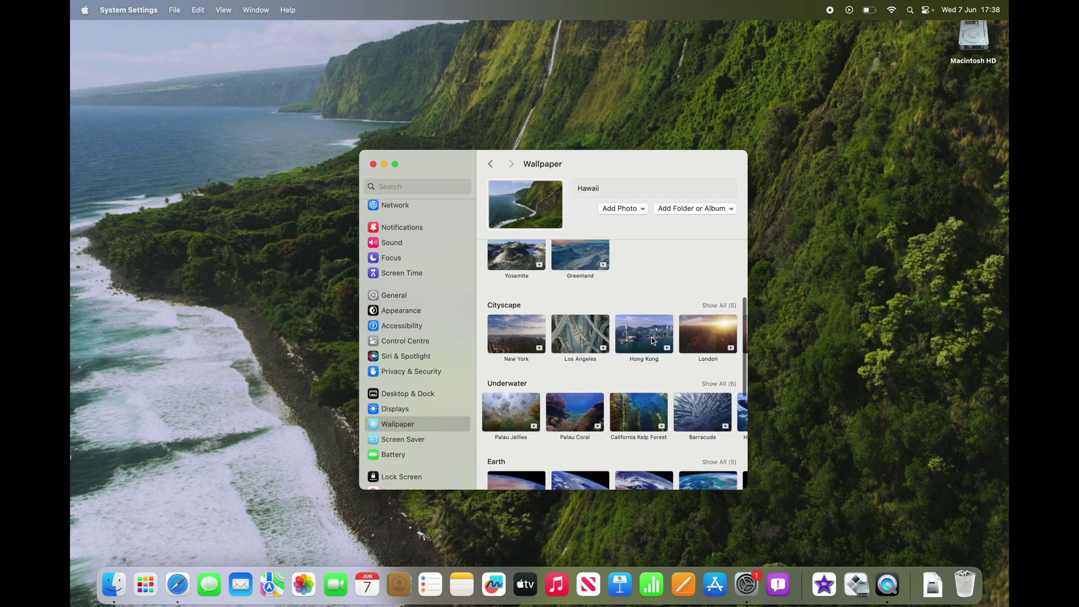
scroll(652, 340, right, 2)
scroll(652, 340, down, 3)
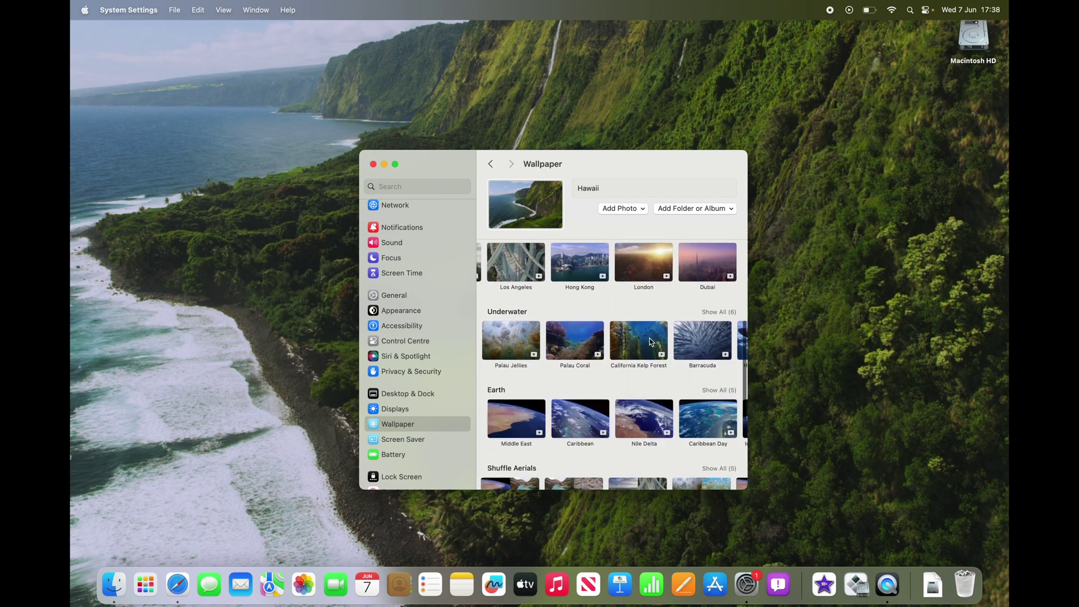
scroll(518, 335, right, 3)
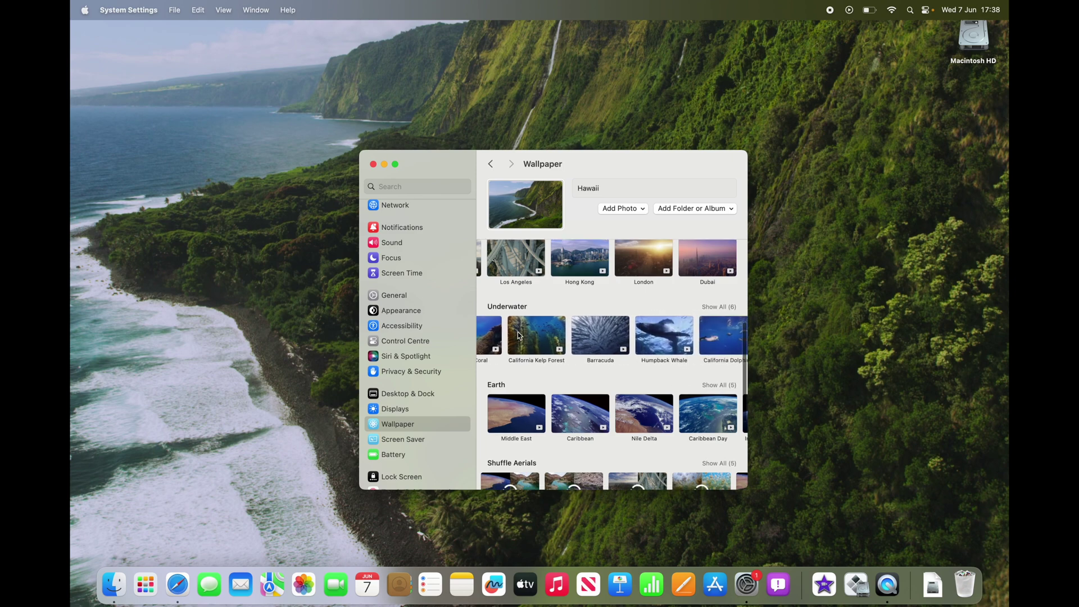
scroll(554, 359, down, 1)
scroll(554, 367, down, 2)
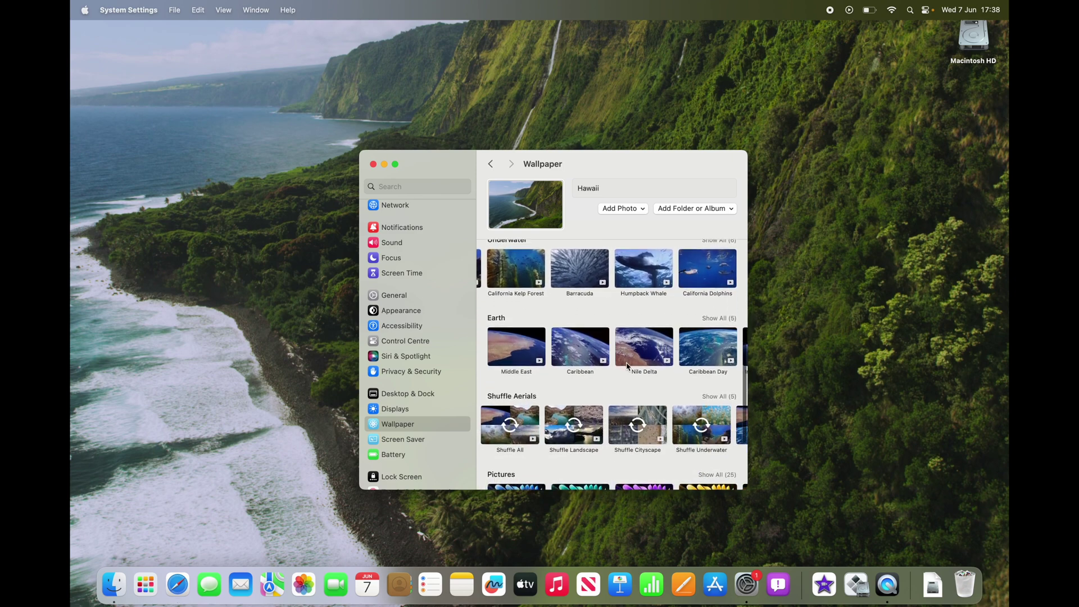
scroll(628, 366, left, 1)
scroll(628, 366, down, 1)
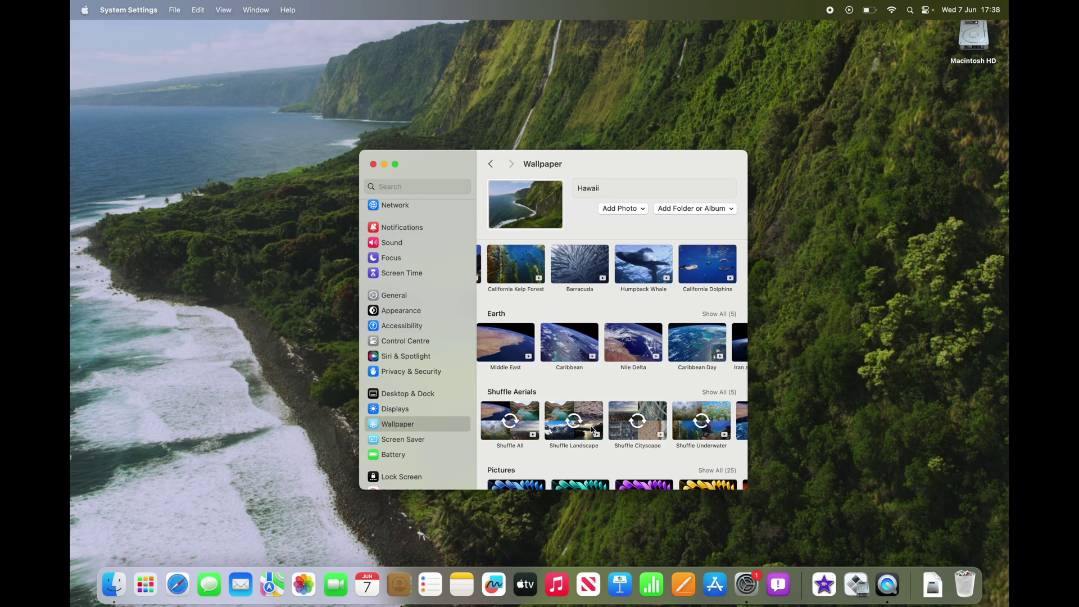
- Browse sideways through the Pictures row, then open the Screen Saver settings
scroll(592, 428, down, 4)
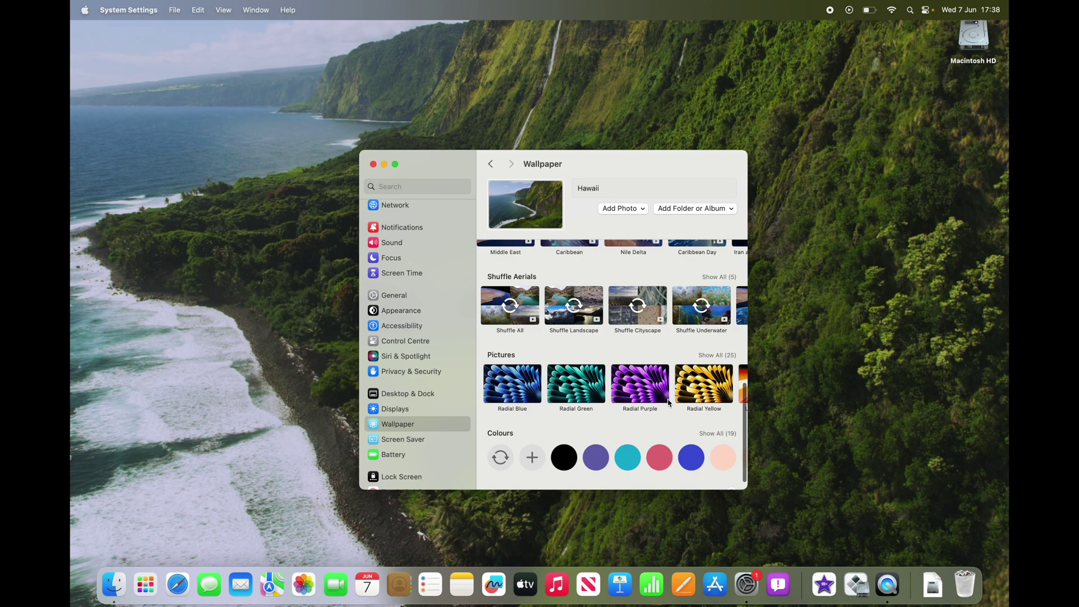
scroll(669, 388, right, 10)
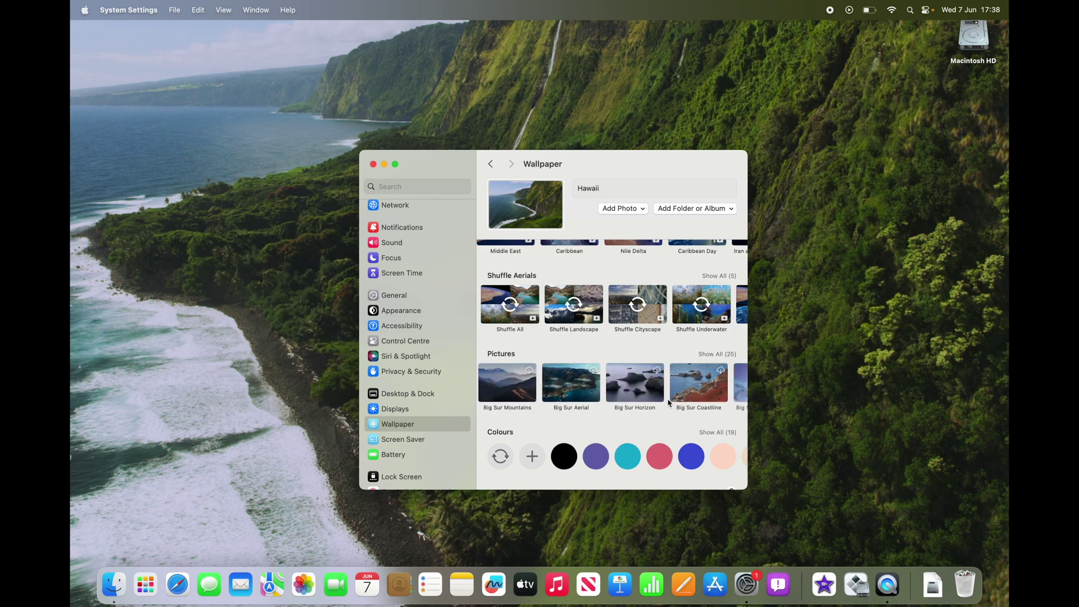
scroll(669, 388, right, 10)
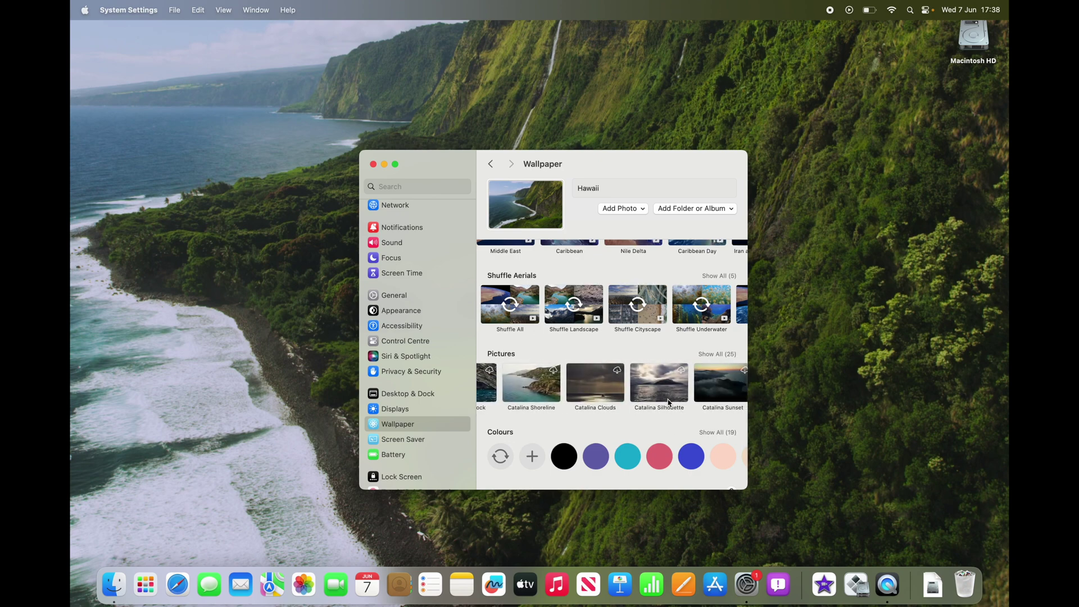
scroll(668, 388, left, 12)
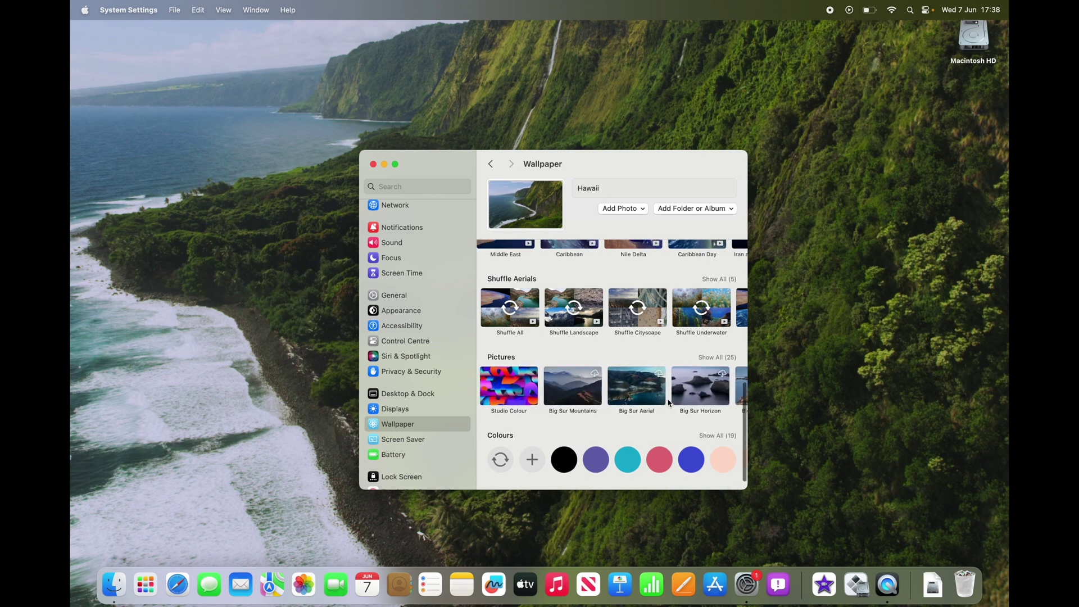
scroll(669, 402, left, 10)
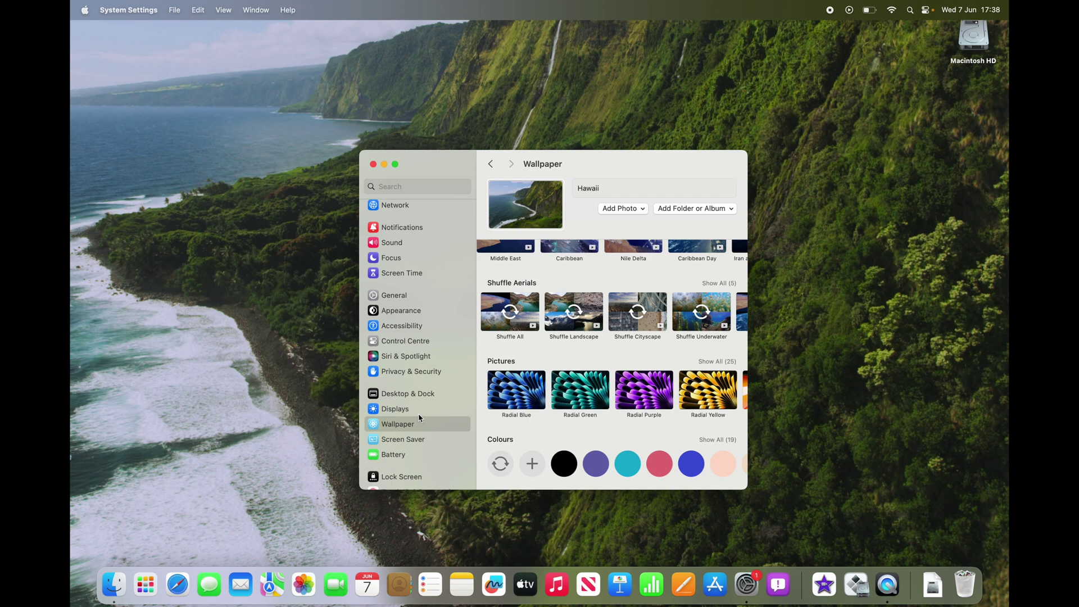
click(409, 439)
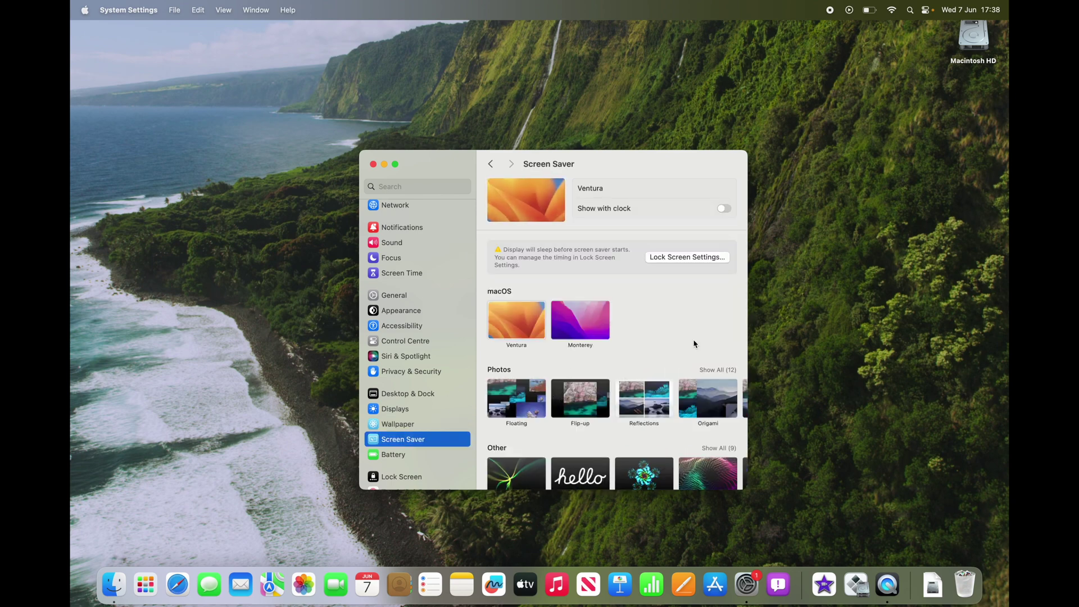
- Browse the Screen Saver options, then return to the Wallpaper page showing Hawaii
scroll(695, 344, down, 2)
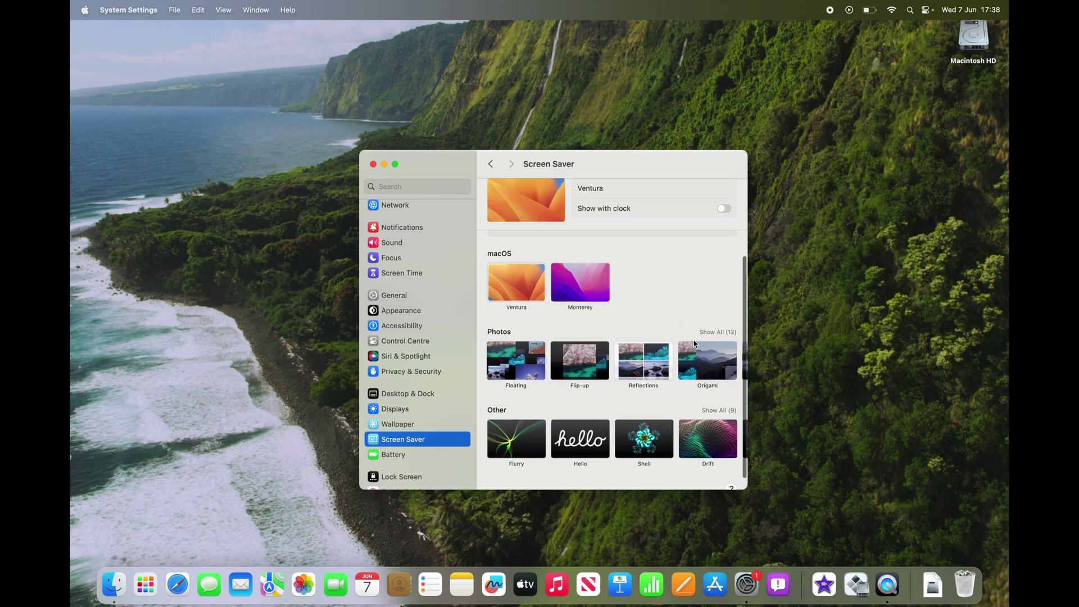
scroll(675, 371, down, 1)
scroll(674, 375, right, 3)
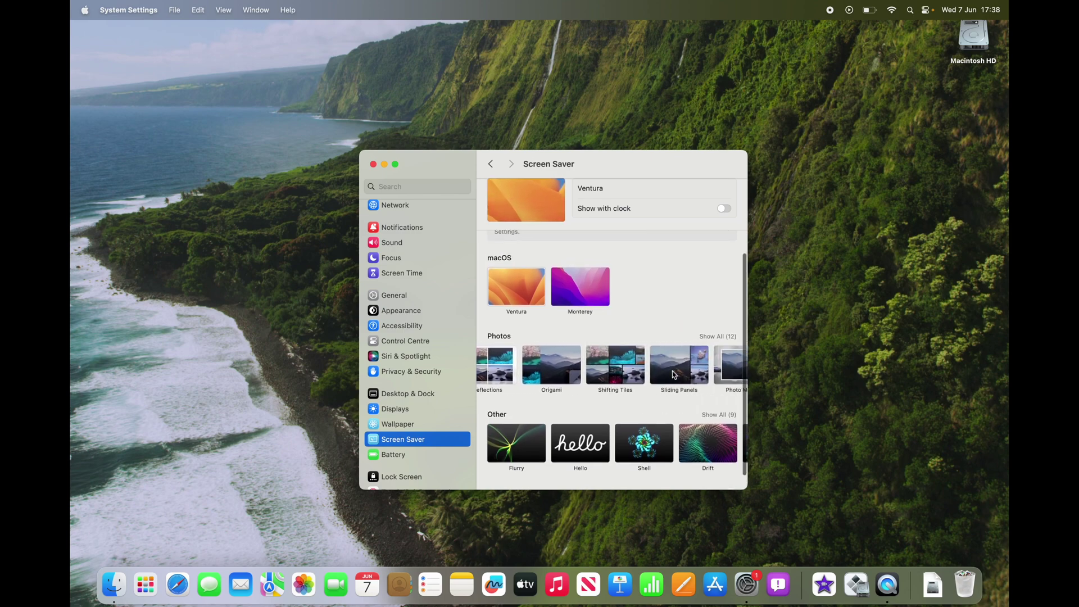
scroll(652, 368, right, 4)
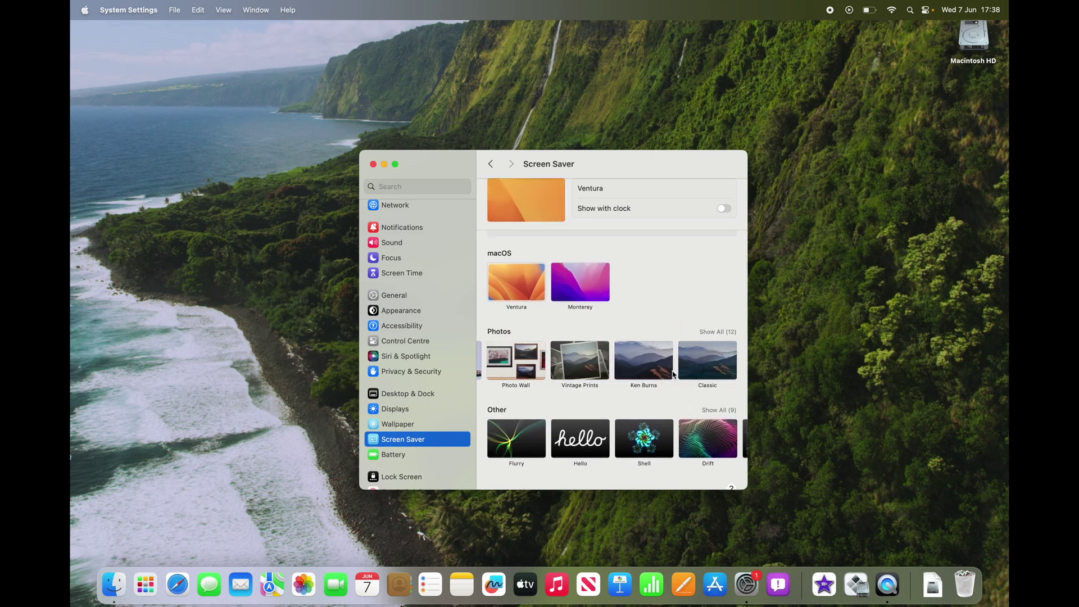
scroll(611, 431, right, 5)
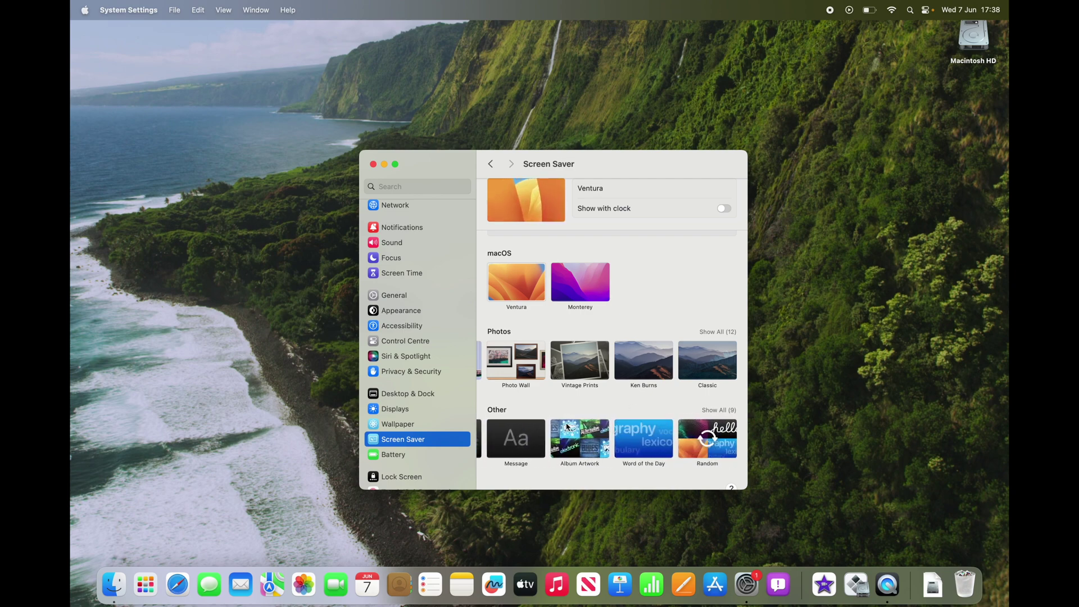
scroll(567, 429, up, 1)
scroll(566, 427, up, 3)
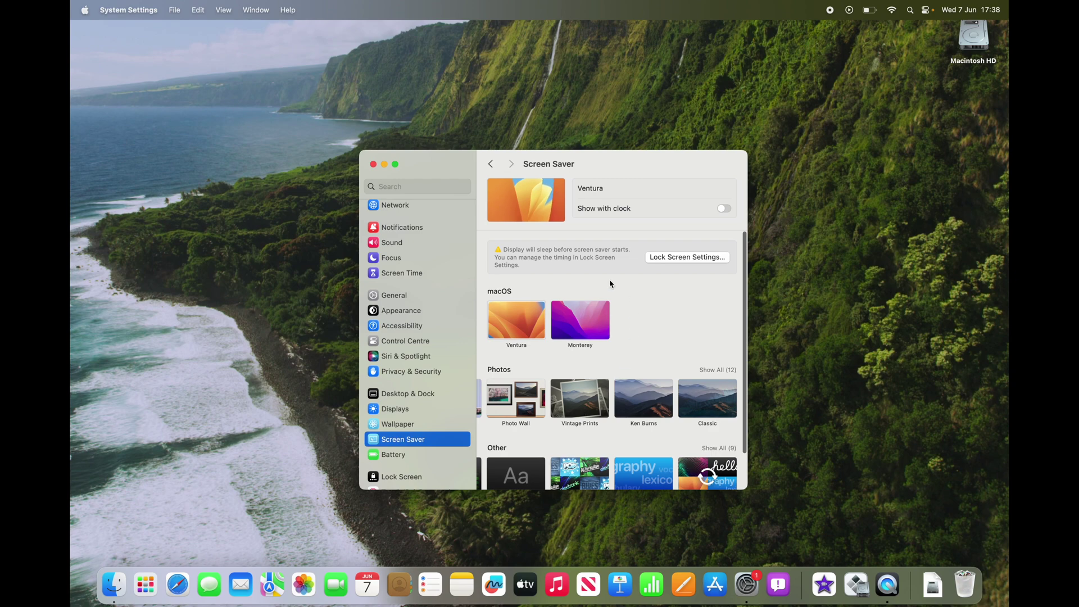
click(398, 424)
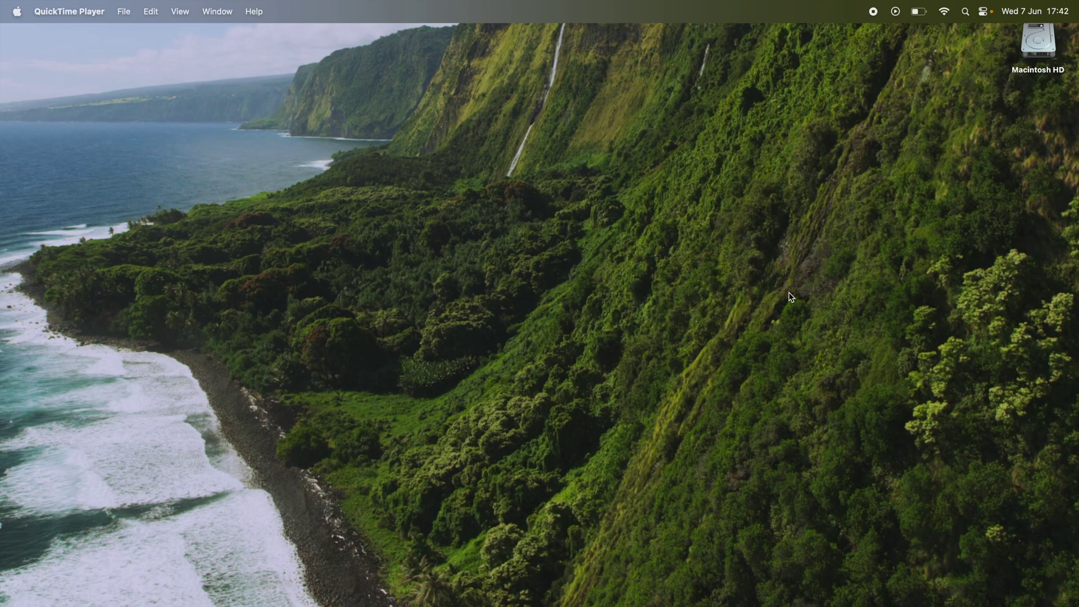
- Move the London Weather widget from Notification Centre onto the desktop's top-left corner
click(1046, 13)
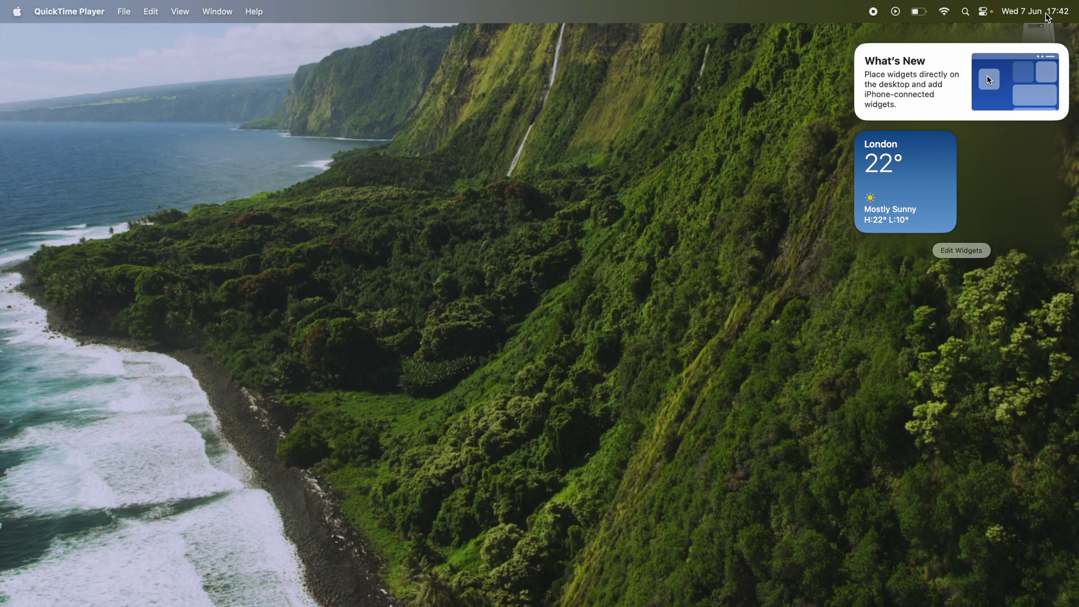
mouse_move(908, 79)
drag(902, 182, 61, 108)
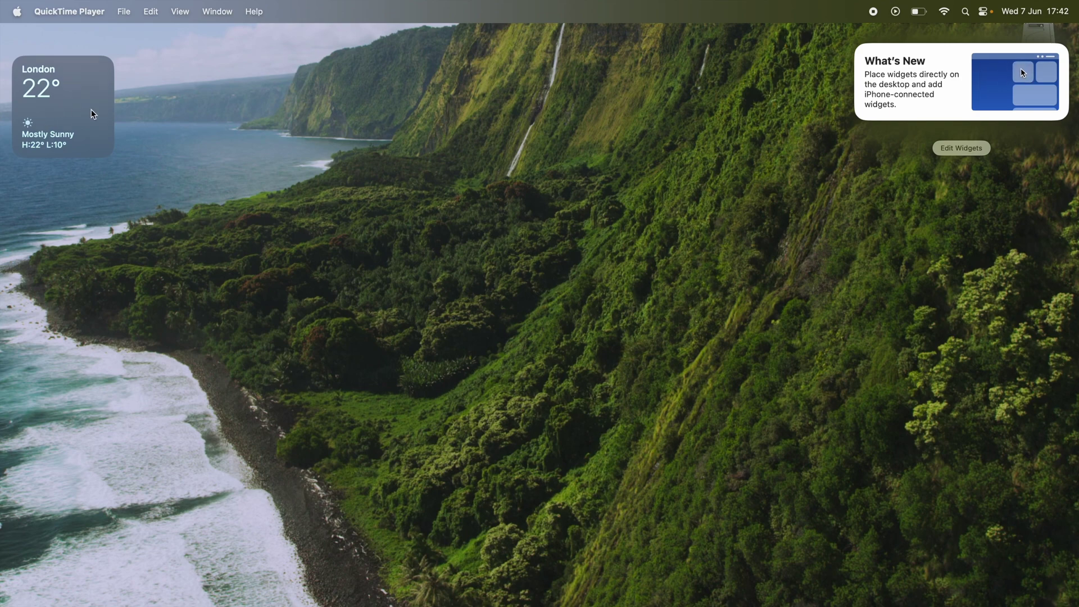
click(976, 147)
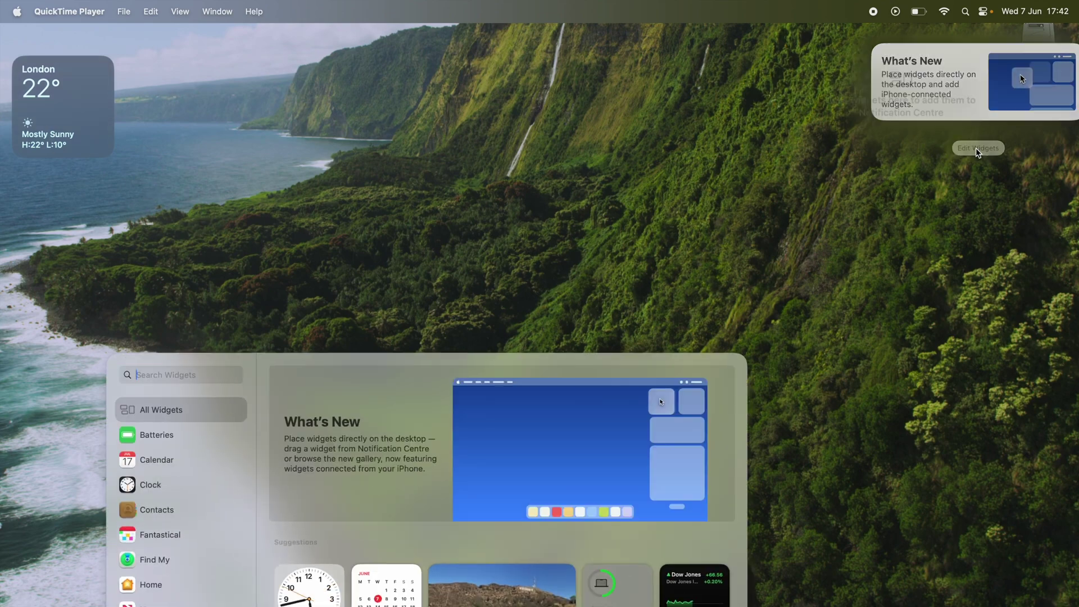
- Add the medium Batteries status widget and place it below the London Weather widget
click(165, 436)
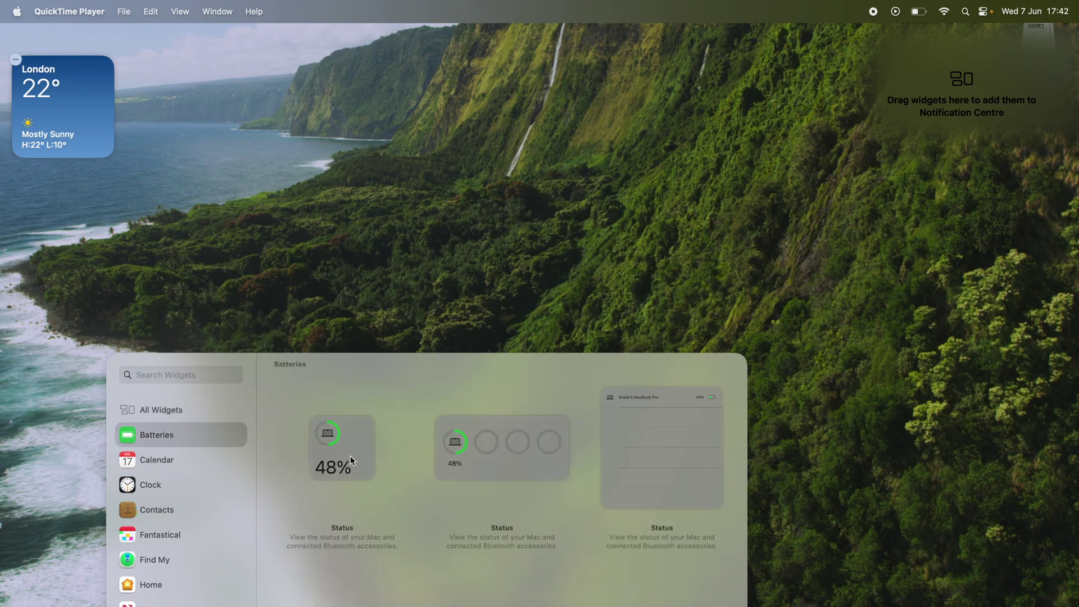
click(503, 465)
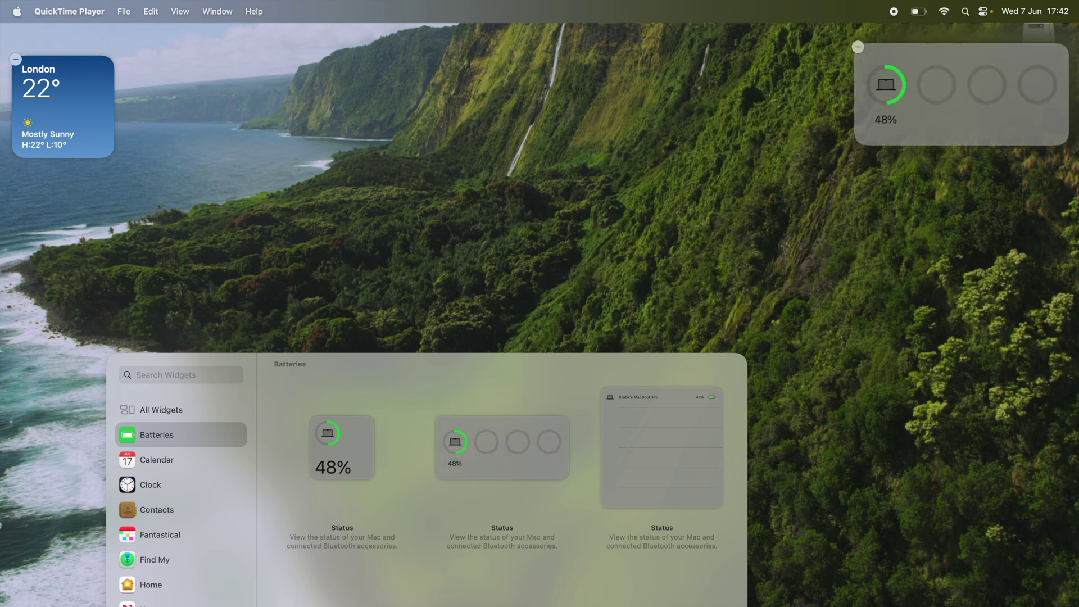
click(906, 115)
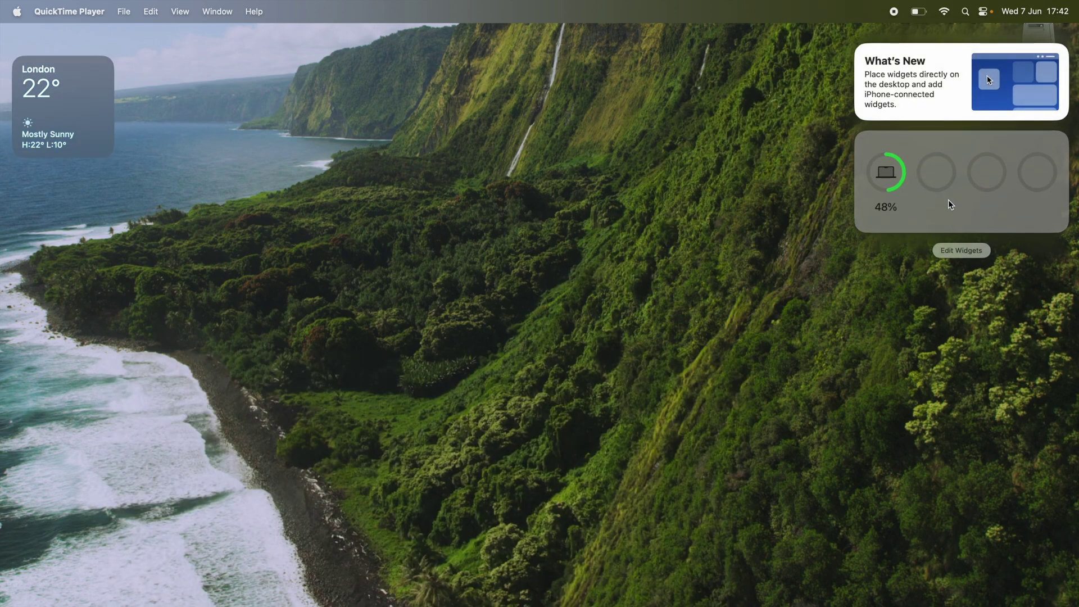
drag(924, 181, 165, 229)
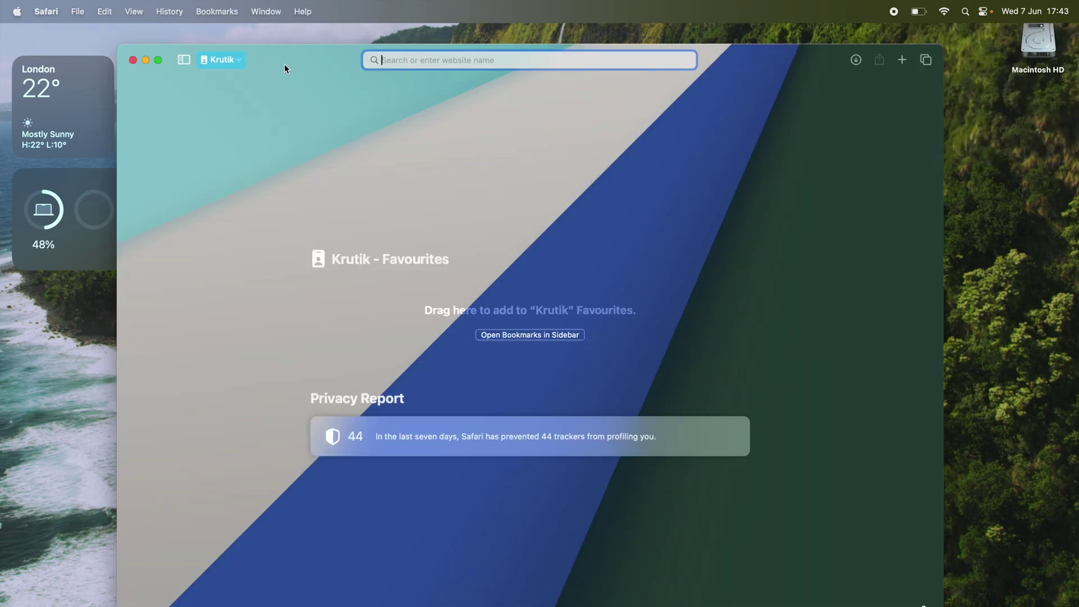
drag(285, 69, 318, 40)
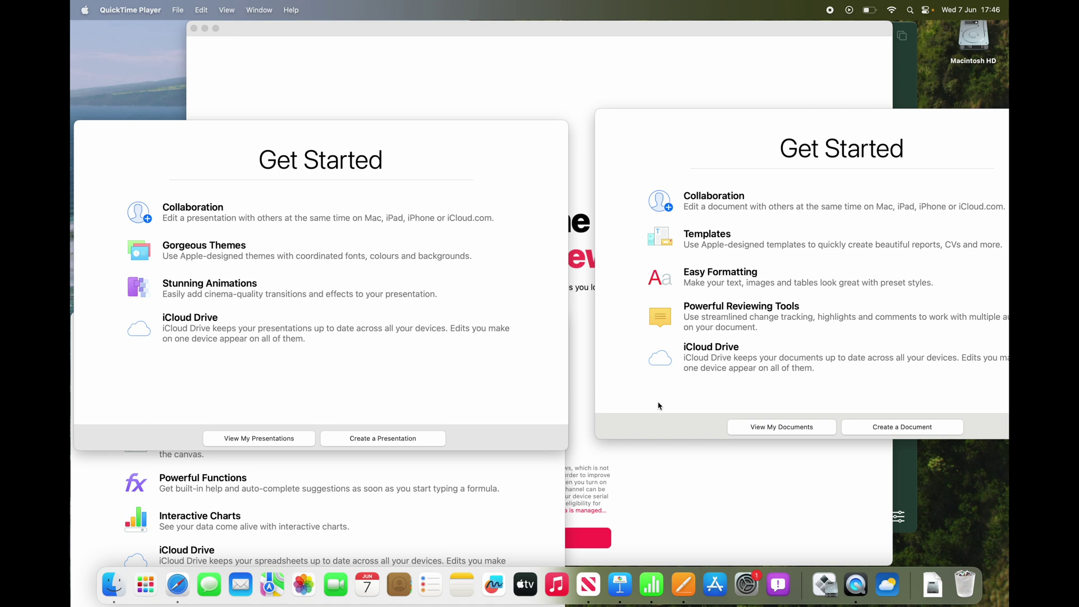
- Reveal the clear desktop, bring the app windows back, then open a new Safari window
click(177, 92)
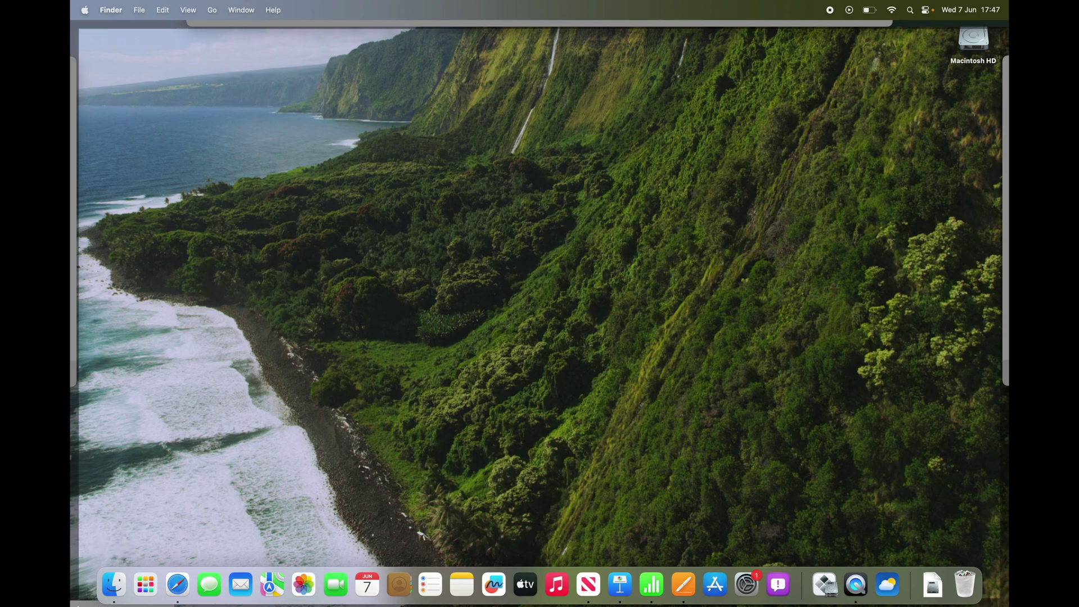
click(400, 283)
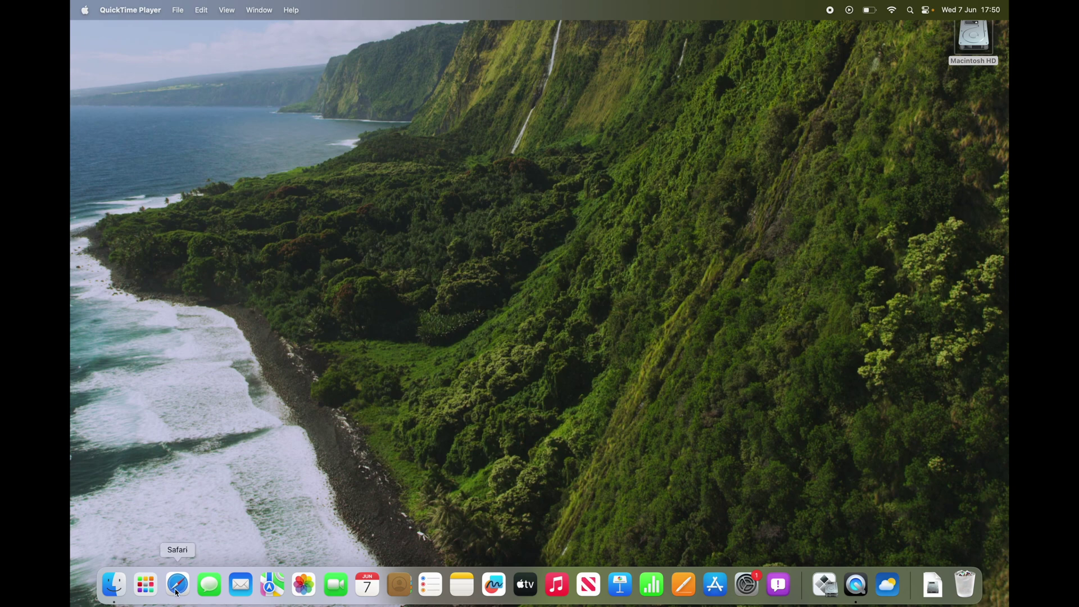
click(177, 591)
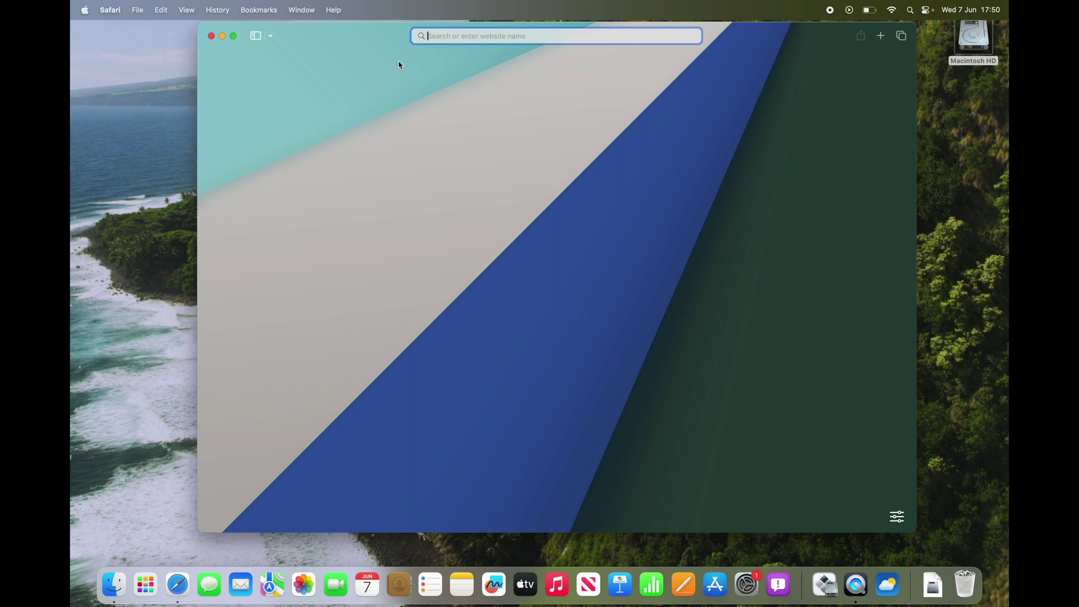
- In Safari Settings' Profiles section, start a new browsing profile
click(270, 35)
click(304, 37)
click(107, 9)
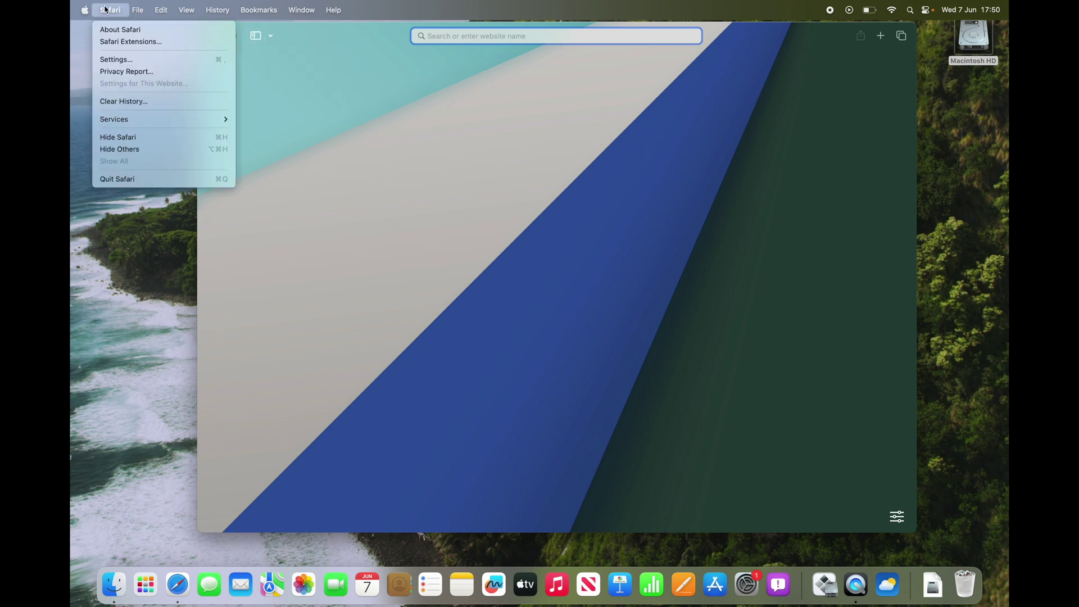
click(116, 59)
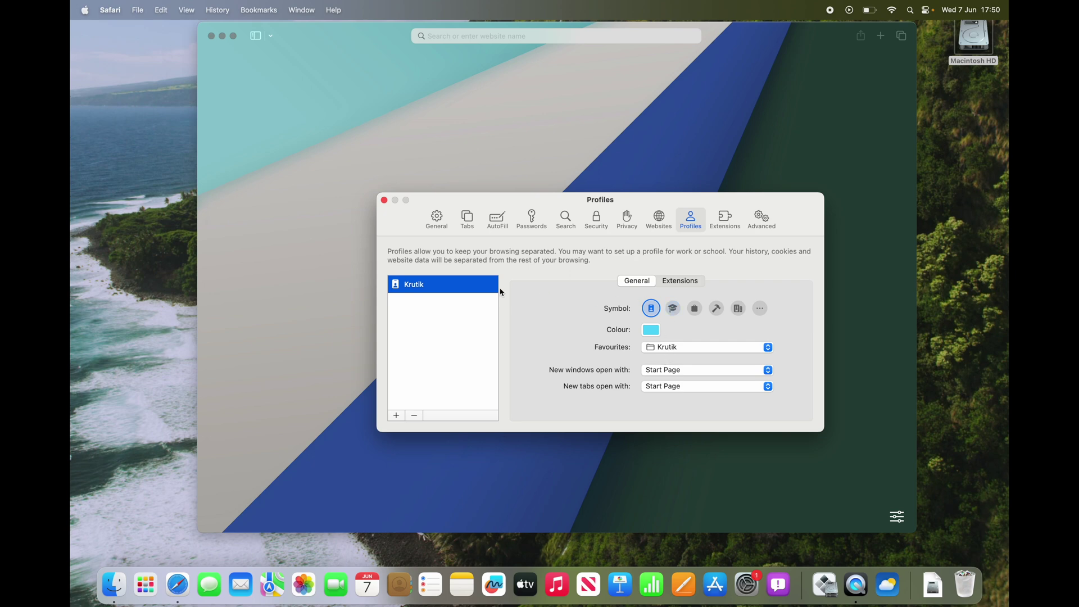
click(396, 416)
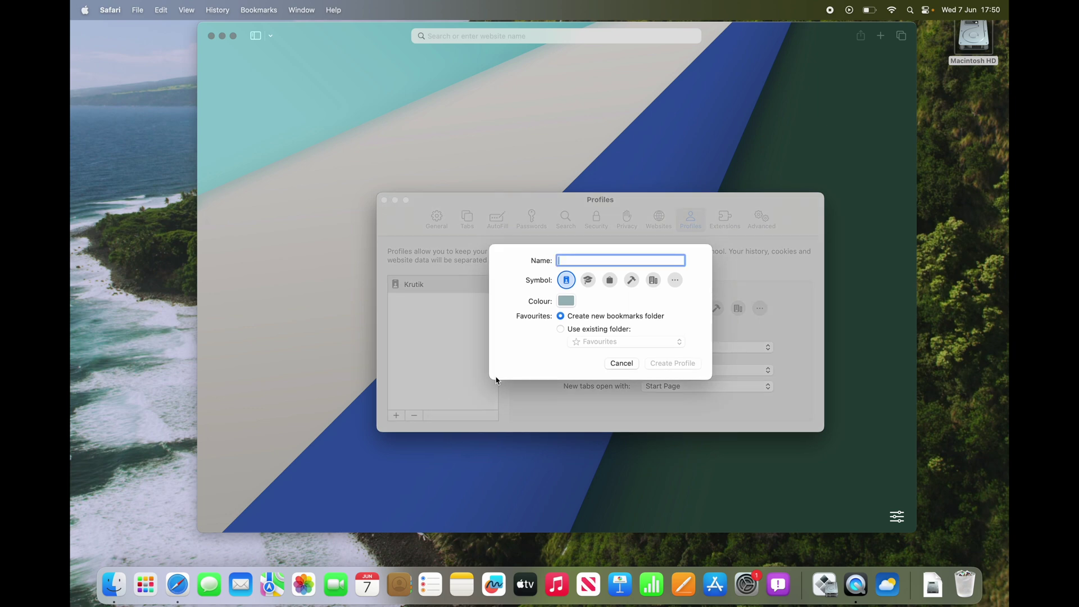
- Create the profile 'Test' with a headphones symbol and orange colour
text(Test)
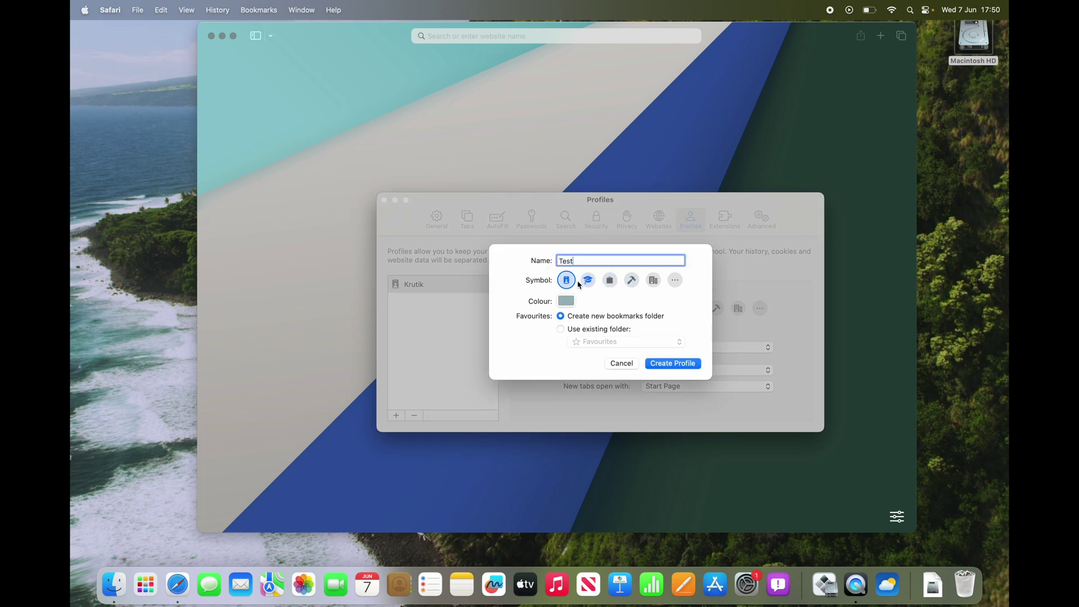
click(675, 279)
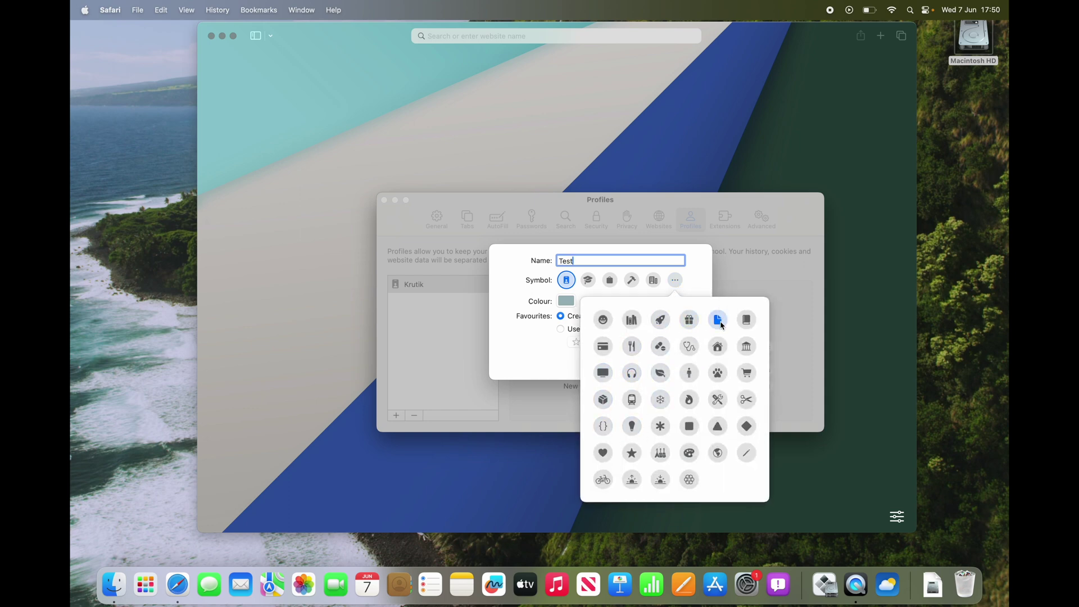
click(630, 372)
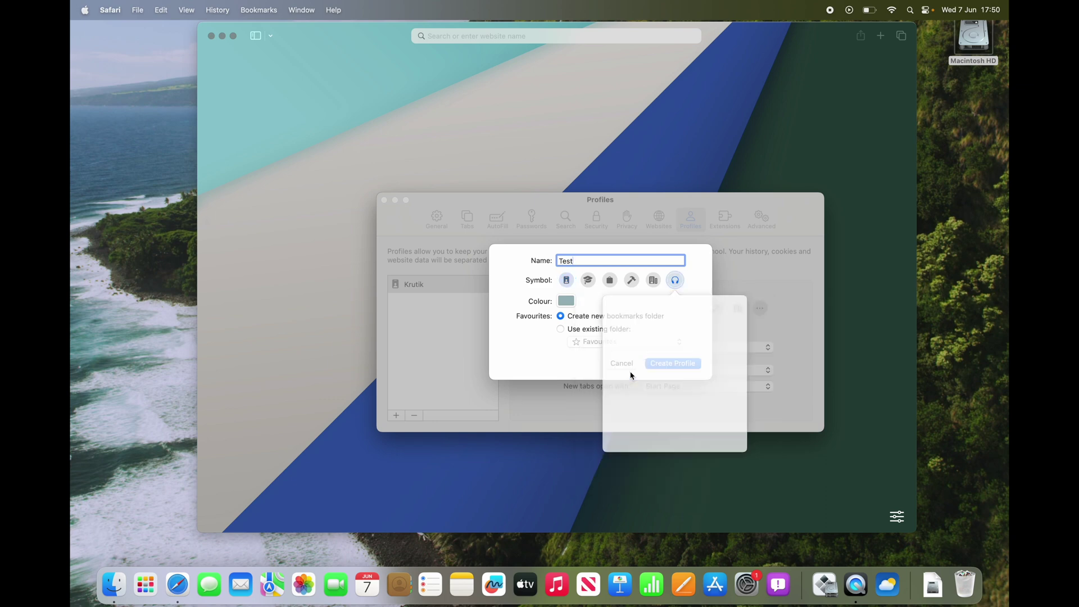
click(573, 304)
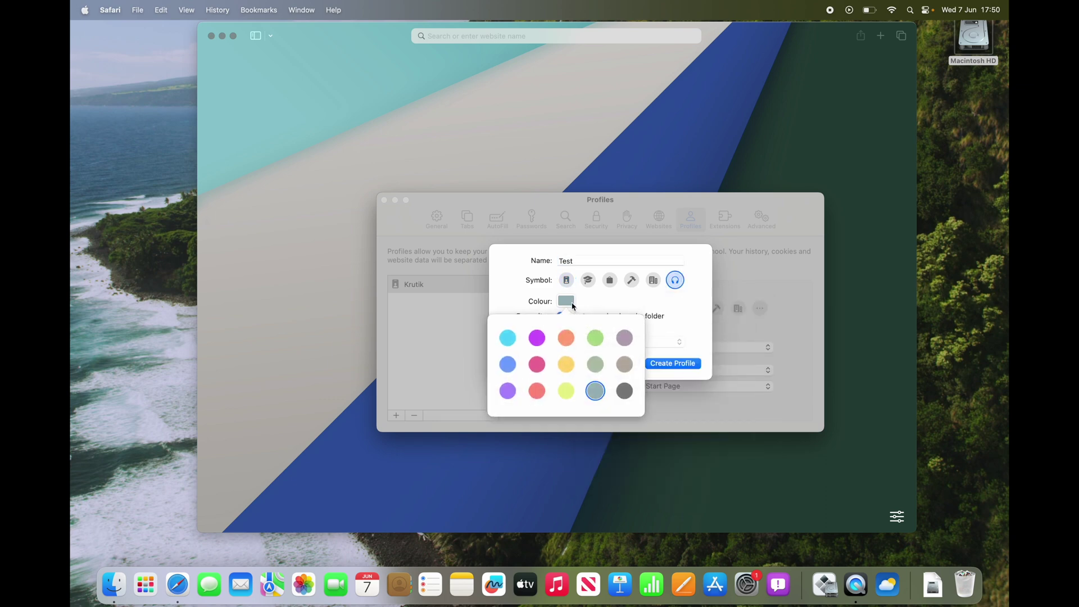
click(567, 338)
click(688, 316)
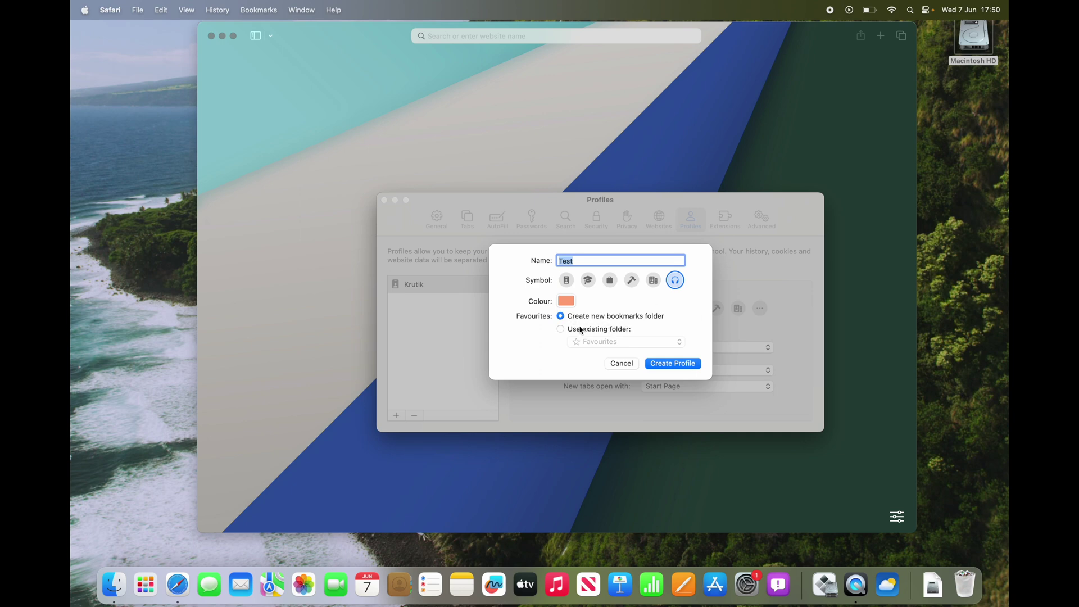
click(677, 365)
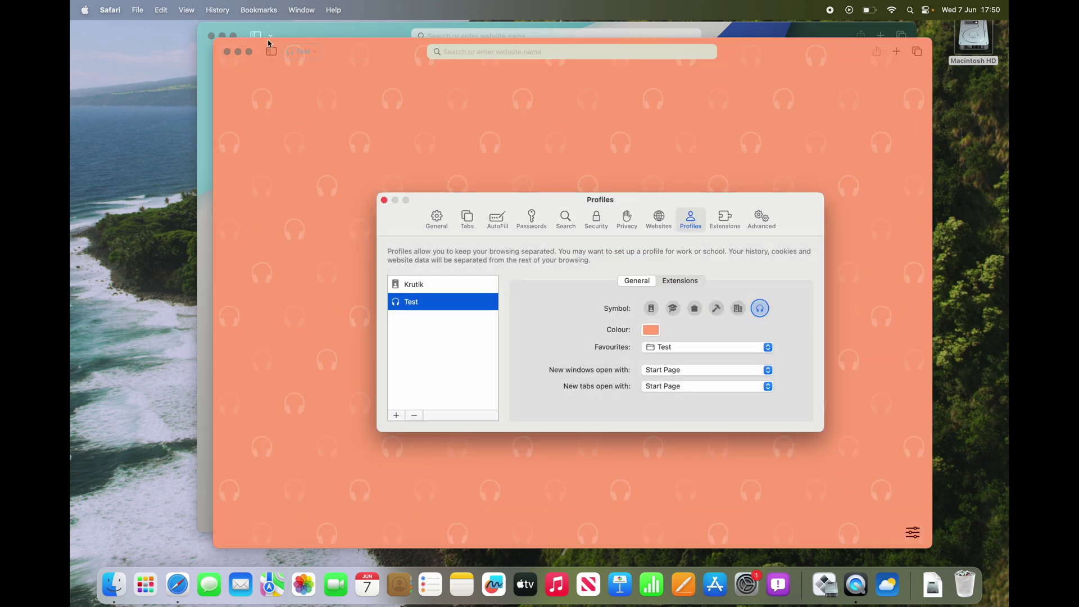
- Close the original window and settings, then load youtube.com in the Test profile window
click(212, 36)
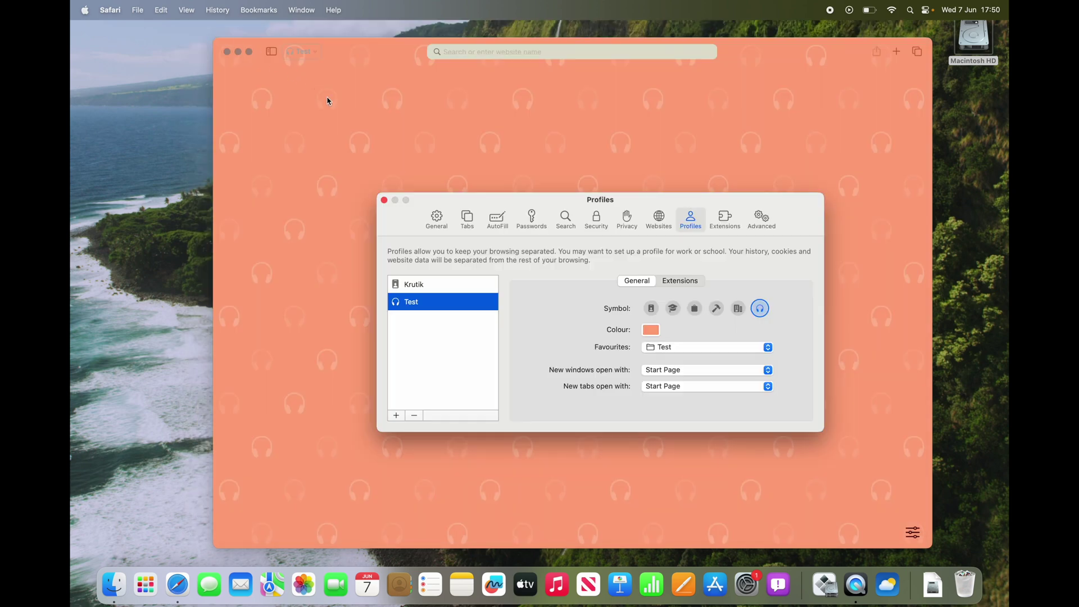
click(385, 199)
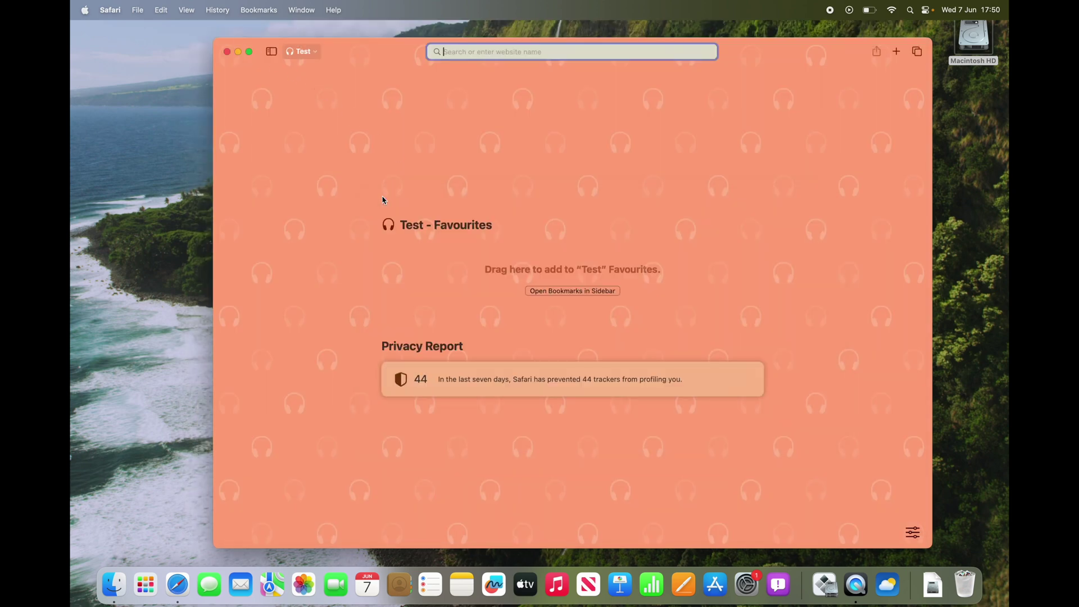
click(313, 54)
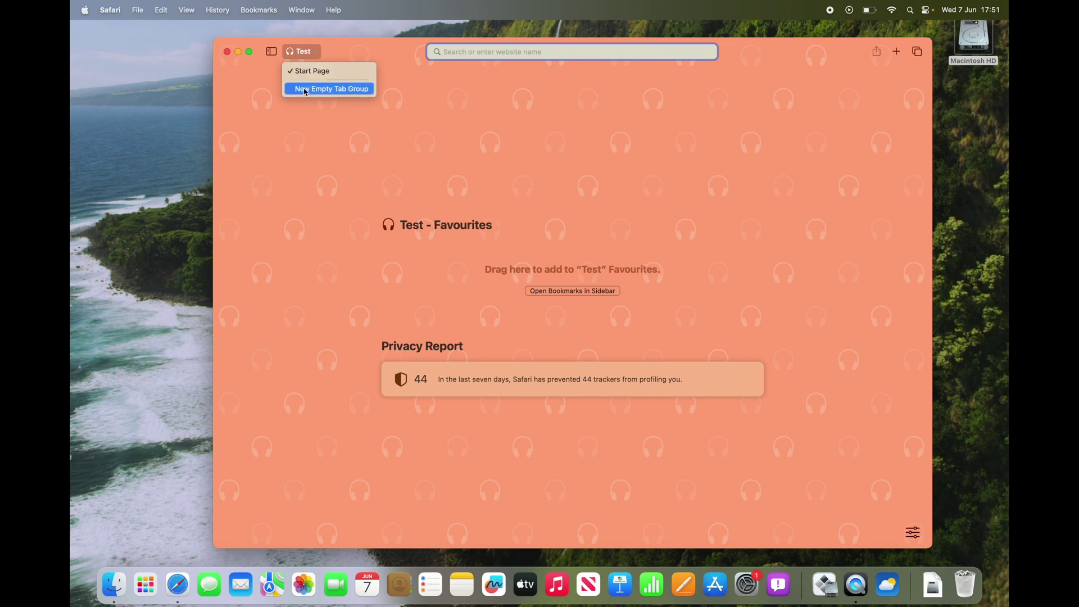
click(503, 54)
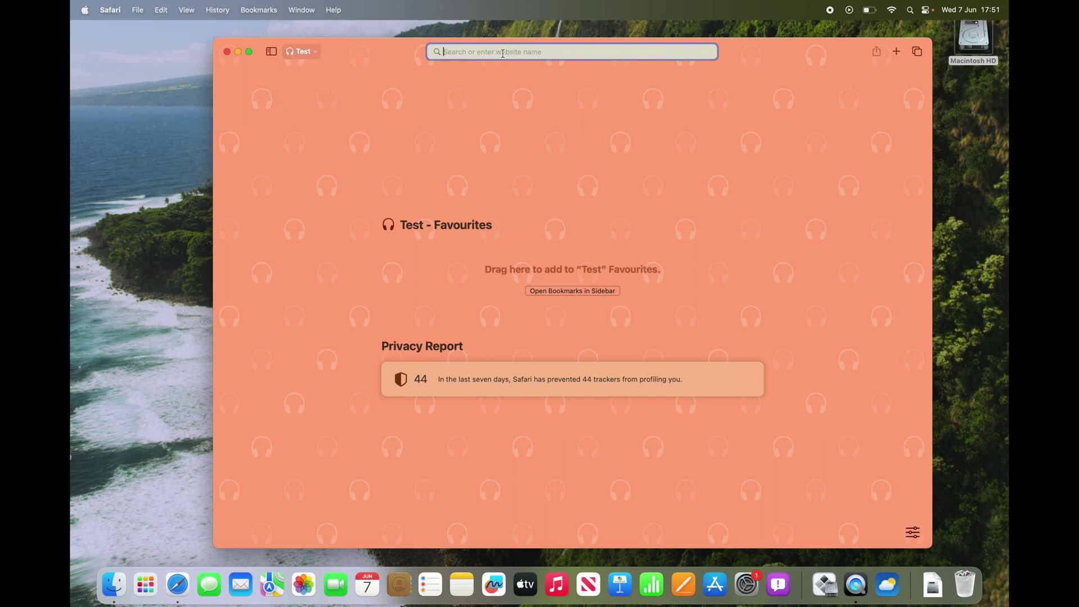
text(youtube.co)
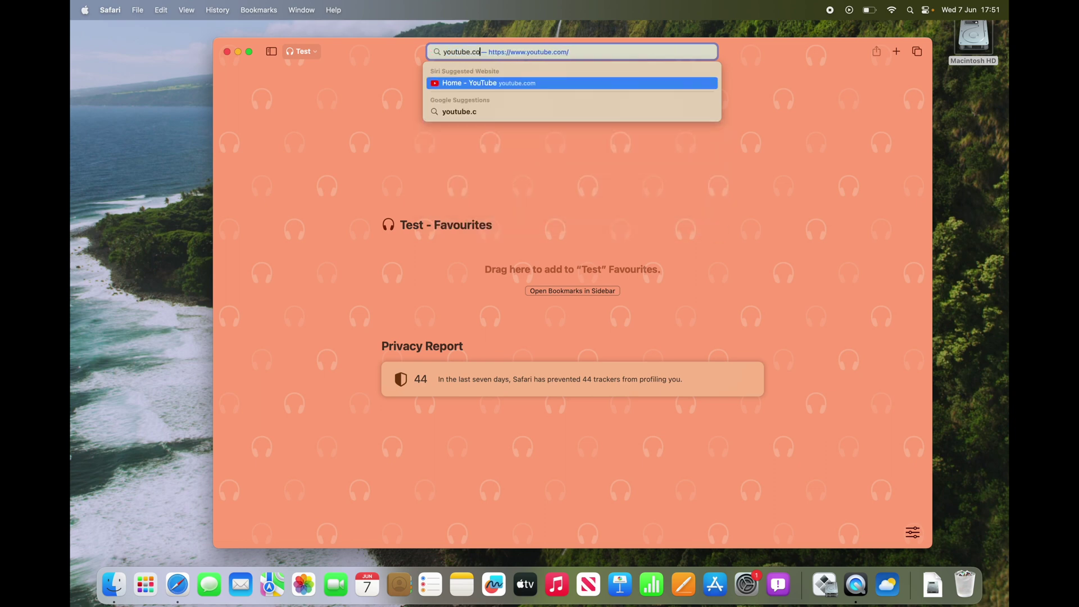
text(m)
key(Return)
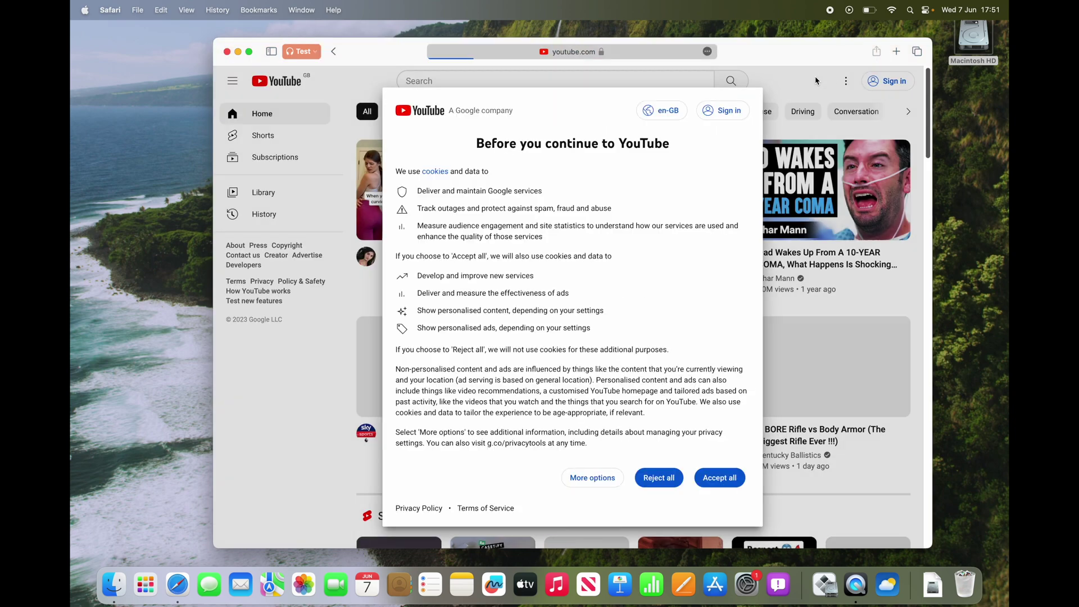
- Open a new tab, check the tab groups list, then close the empty Start Page tab
key(super+t)
click(318, 52)
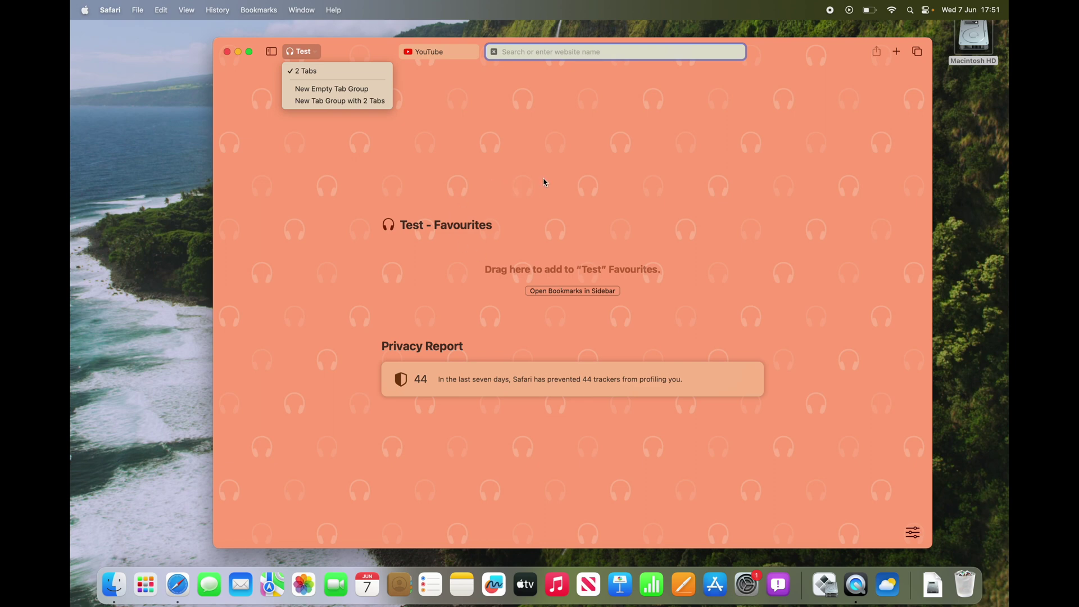
click(529, 187)
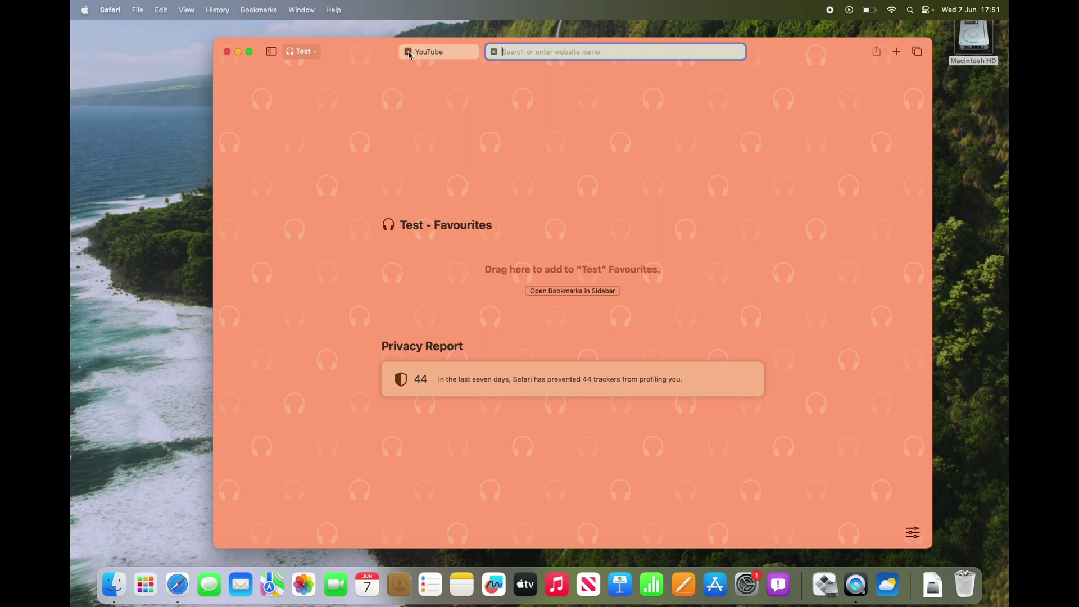
mouse_move(410, 55)
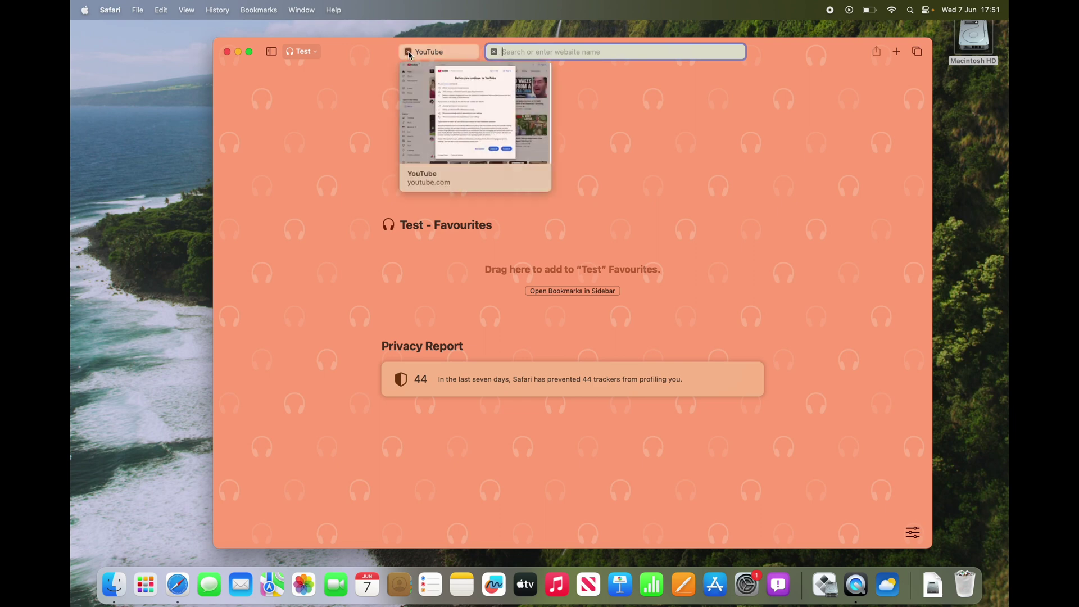
click(493, 52)
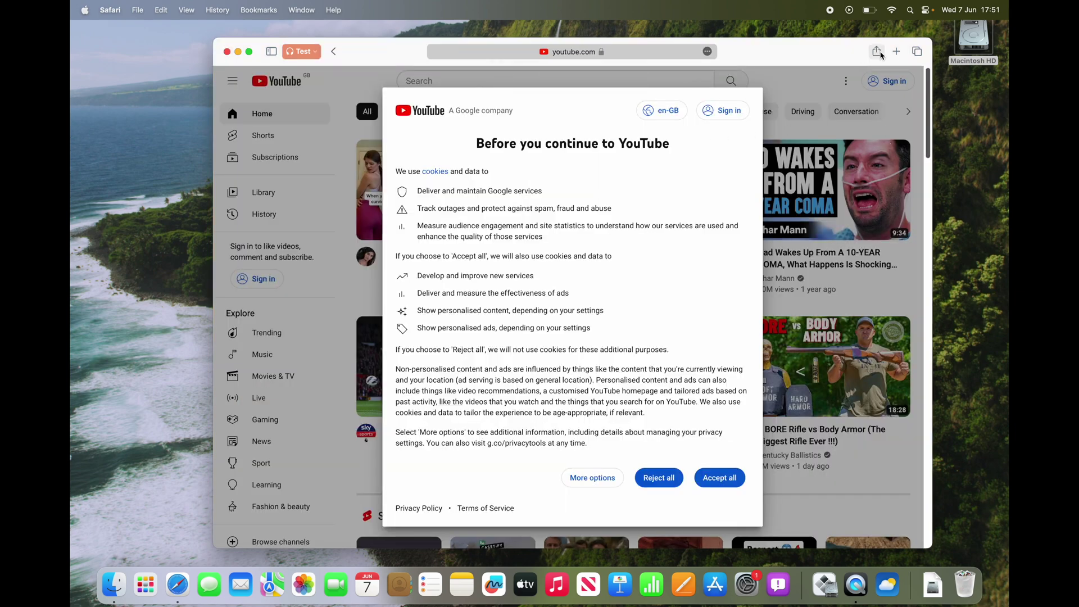
- Add the YouTube page to the Dock as a web app, keeping the name YouTube
click(878, 52)
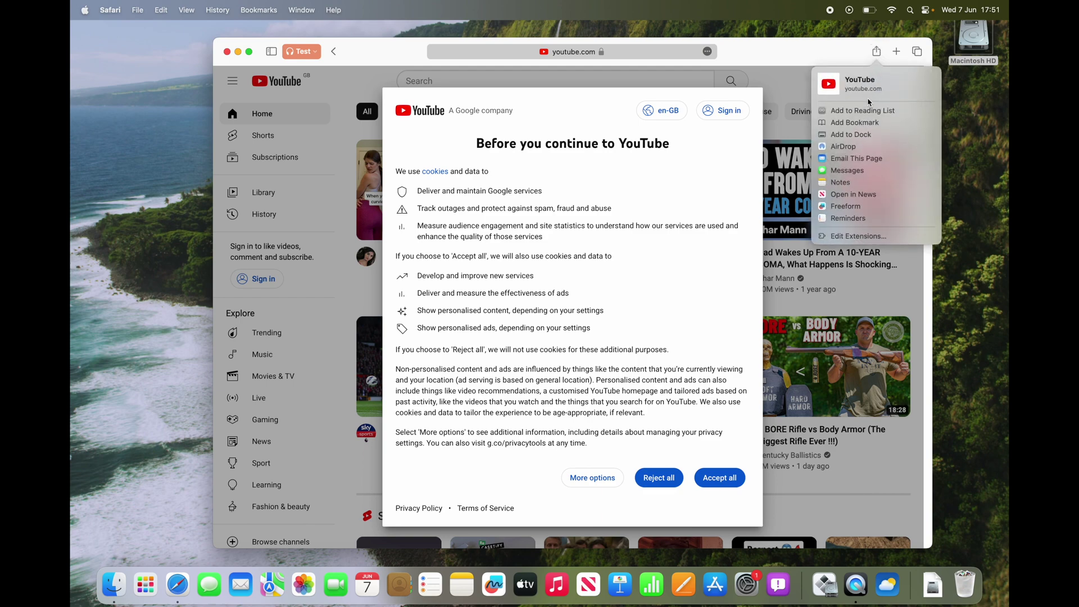
click(864, 135)
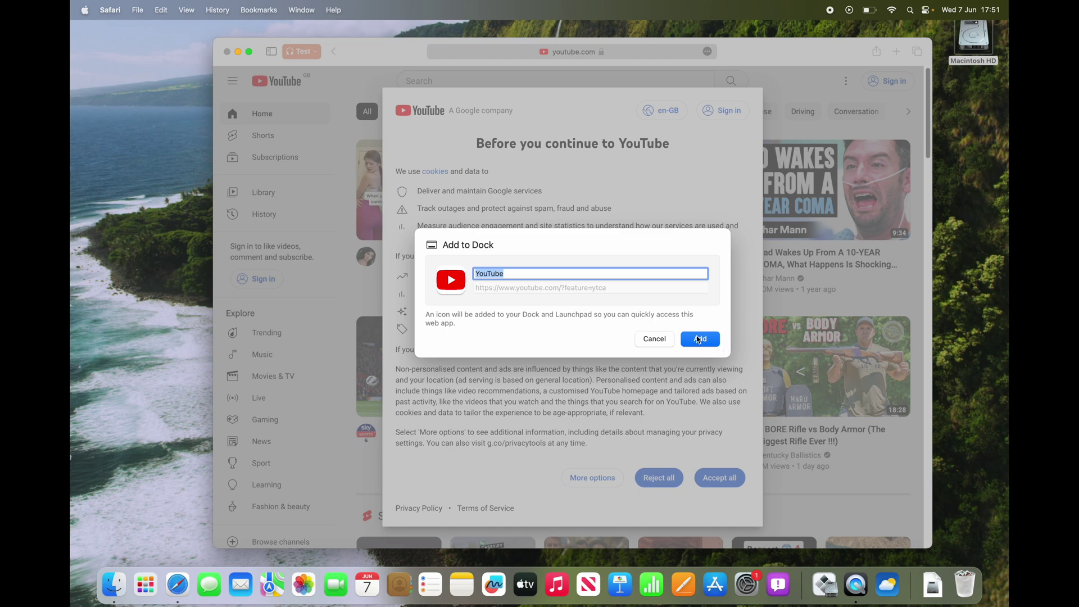
click(692, 339)
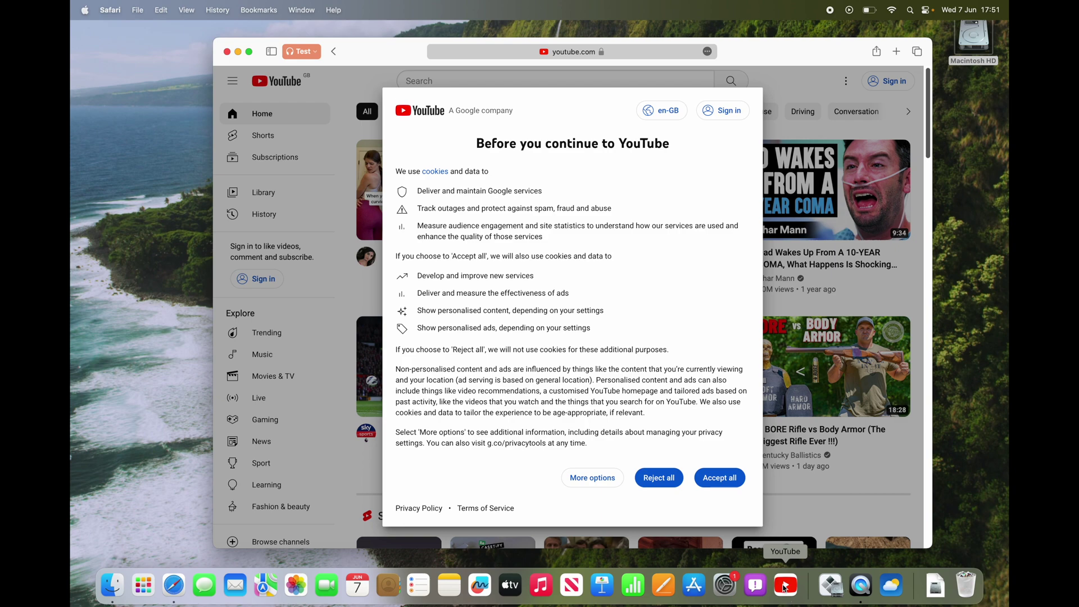
- Launch the new YouTube web app from Launchpad and reject its optional cookies
click(143, 585)
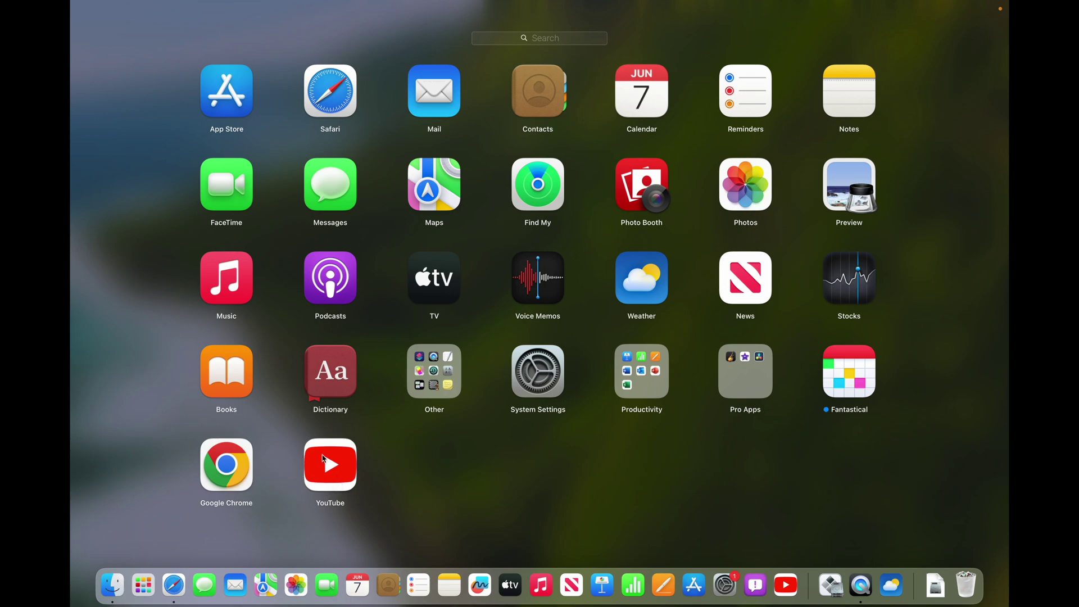
click(460, 474)
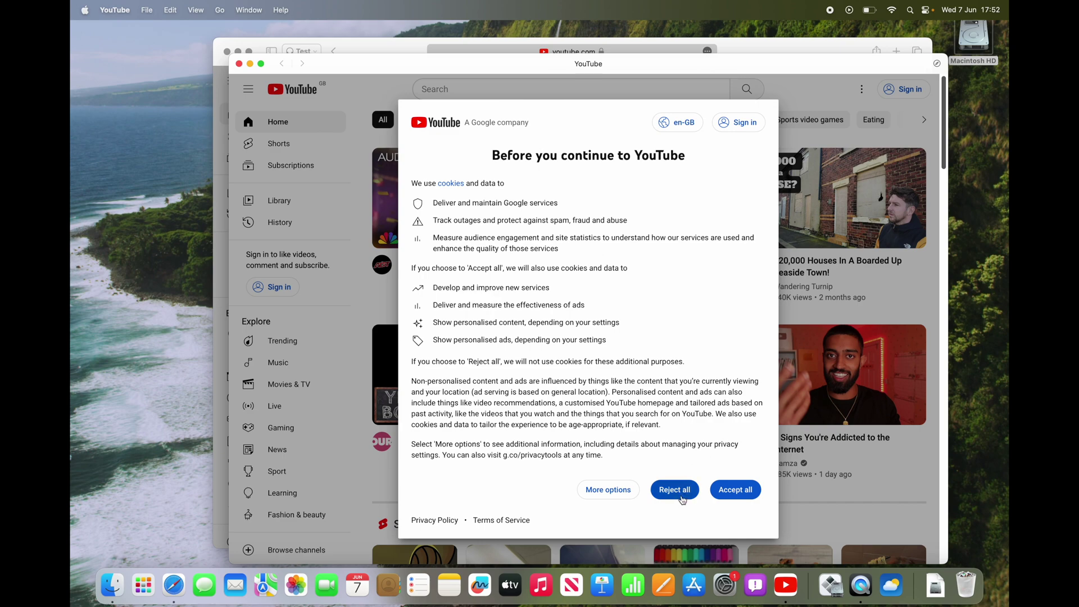
click(681, 499)
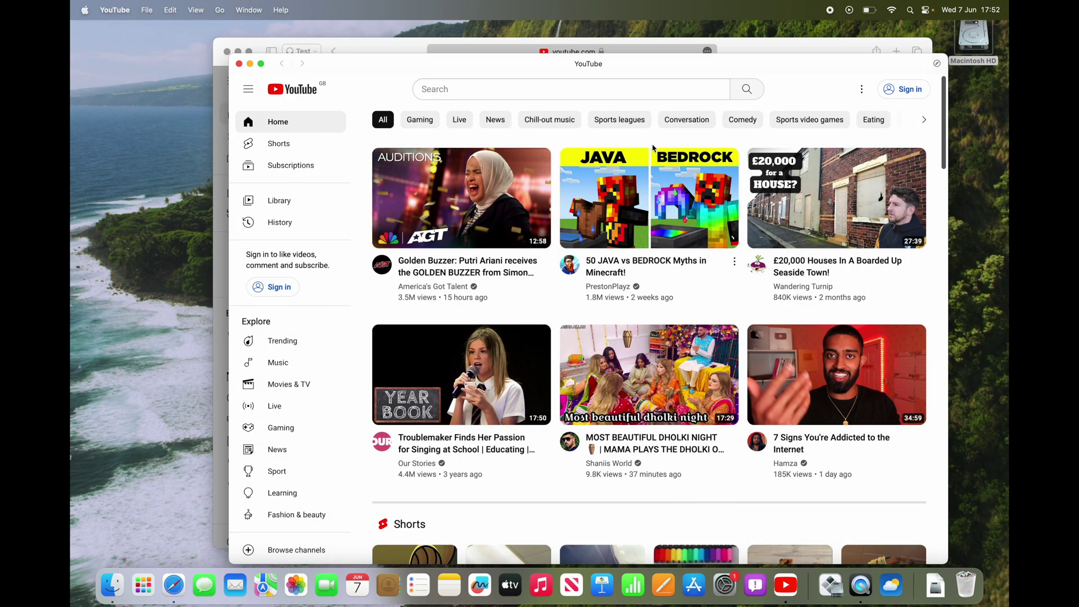
- Nudge the YouTube app window aside, then quit the YouTube web app
drag(784, 73, 752, 60)
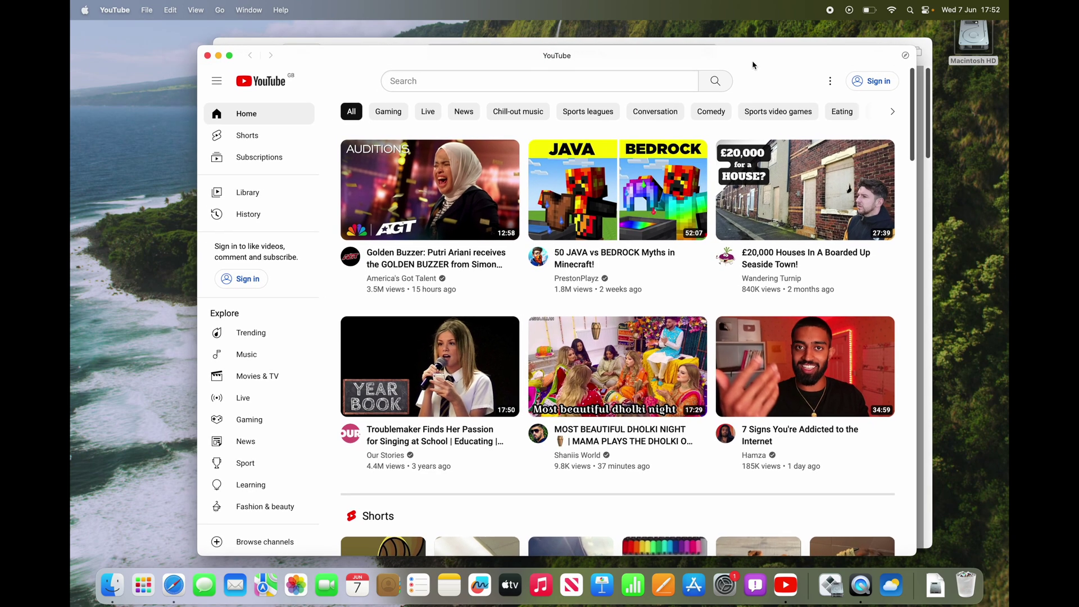
click(125, 14)
click(146, 127)
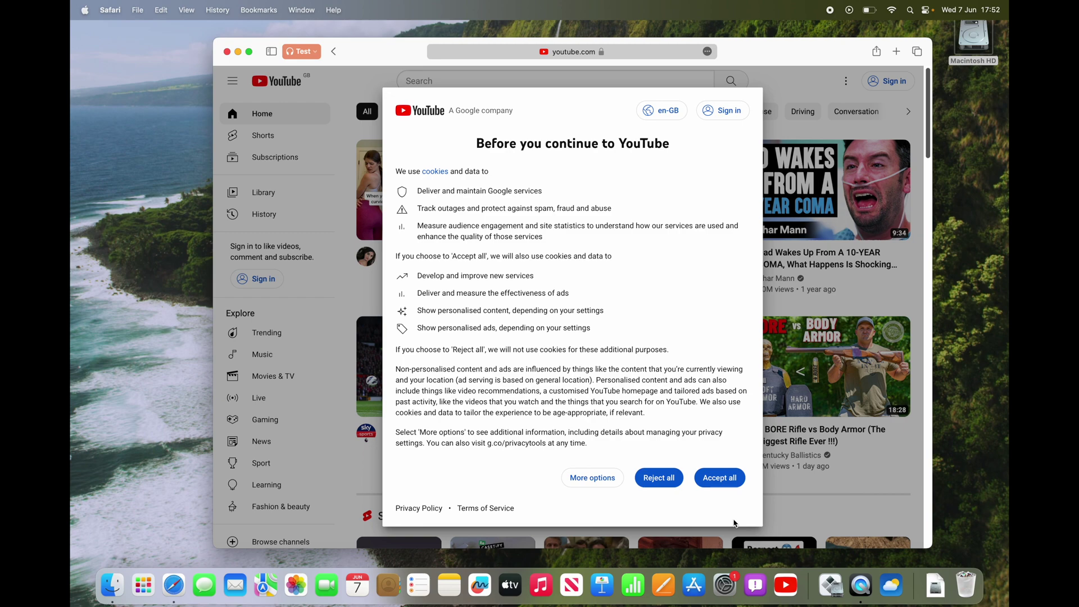
- Reject YouTube's optional cookies in Safari, then scroll the Sonoma preview through Messages and stickers
click(662, 477)
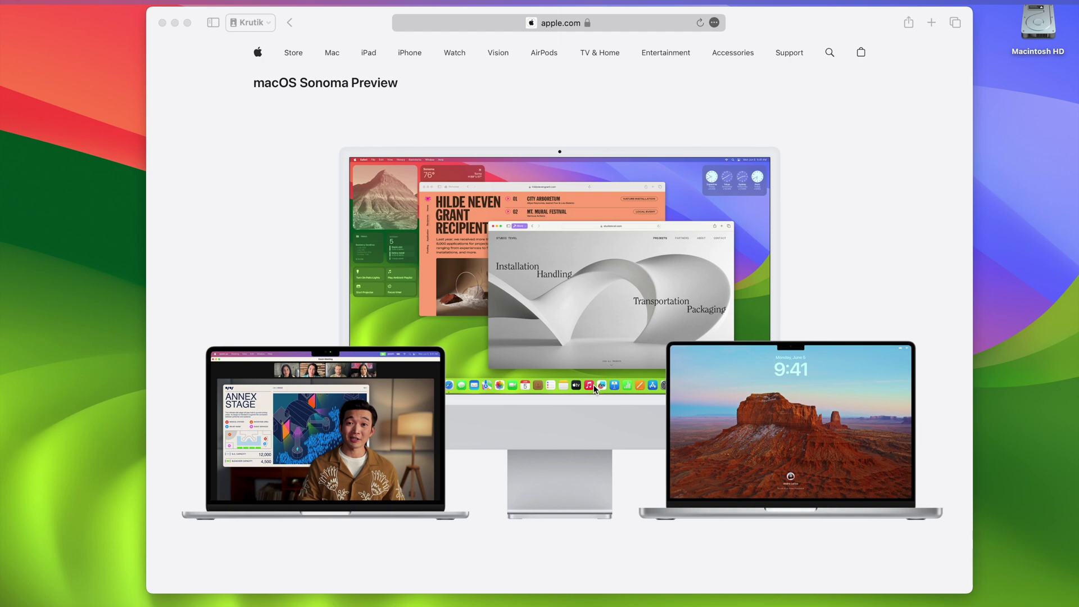
scroll(595, 388, down, 10)
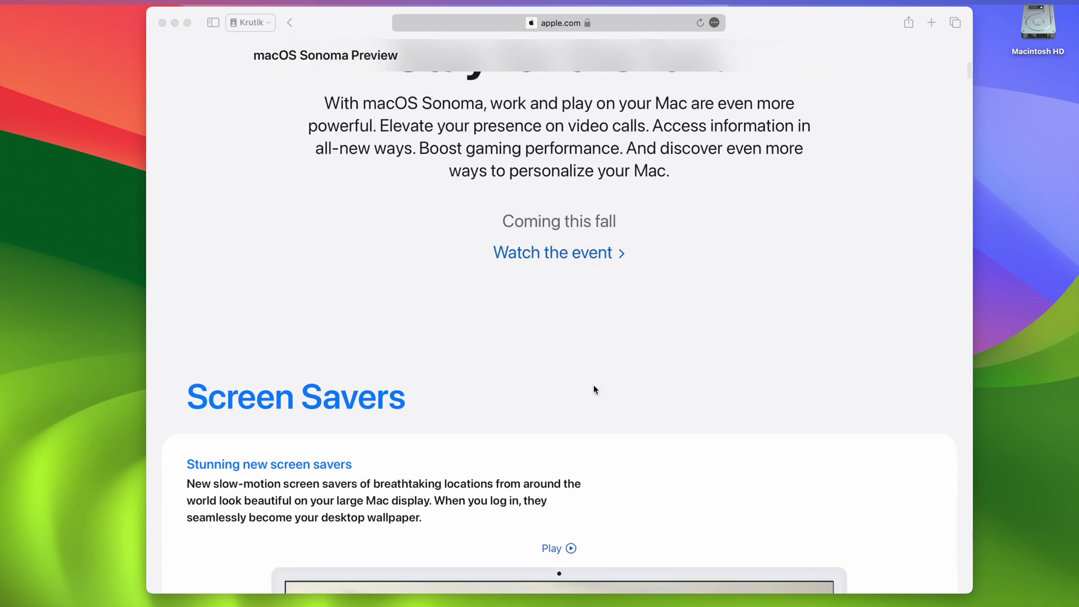
scroll(595, 389, down, 3)
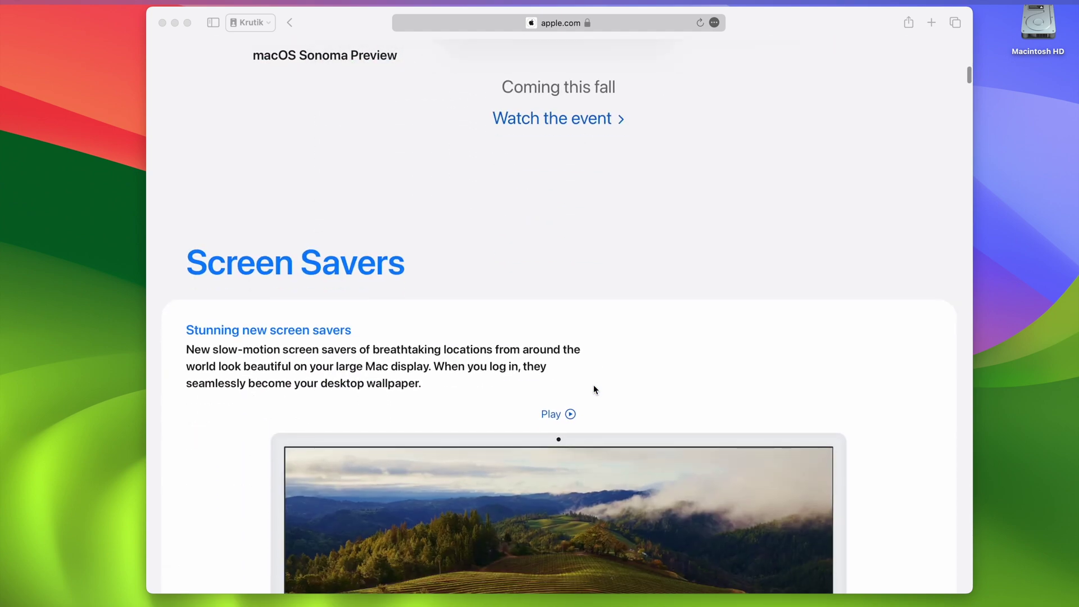
scroll(595, 389, down, 2)
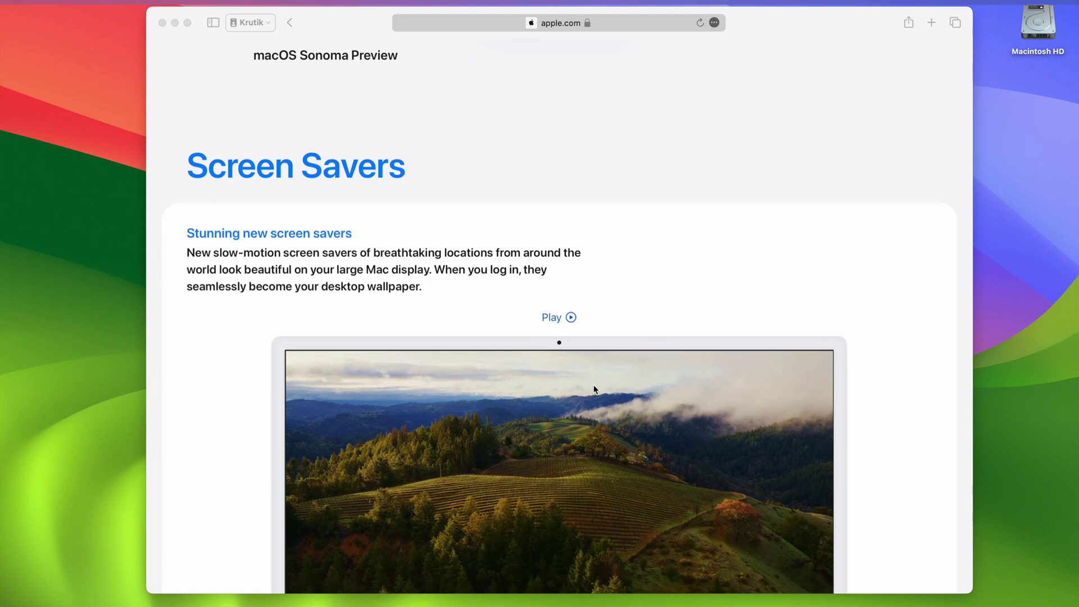
scroll(595, 389, down, 10)
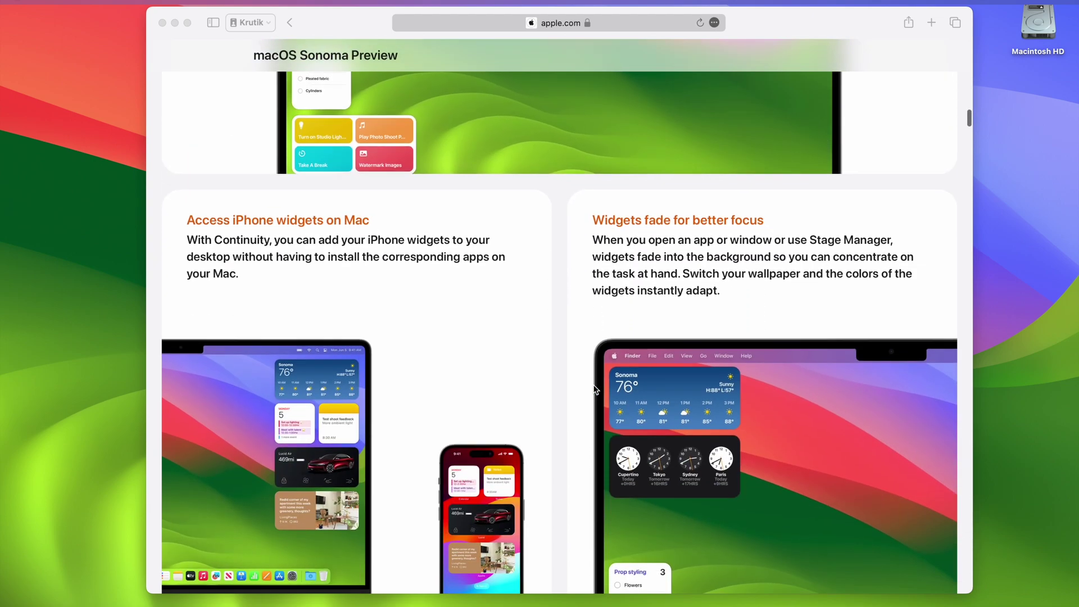
scroll(595, 389, up, 5)
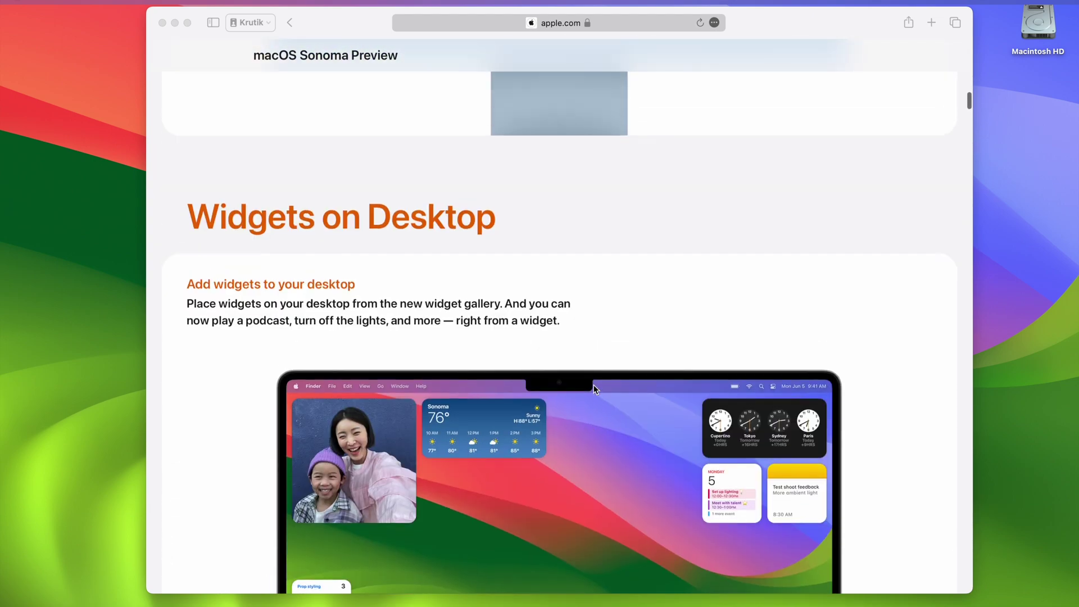
scroll(595, 388, down, 8)
scroll(594, 389, down, 2)
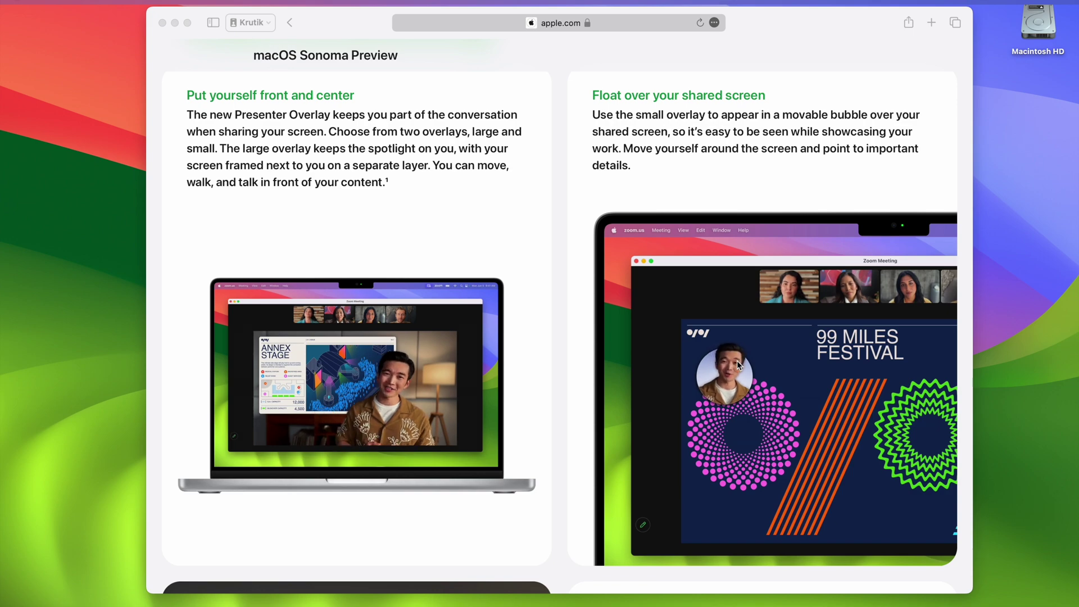
scroll(737, 360, down, 10)
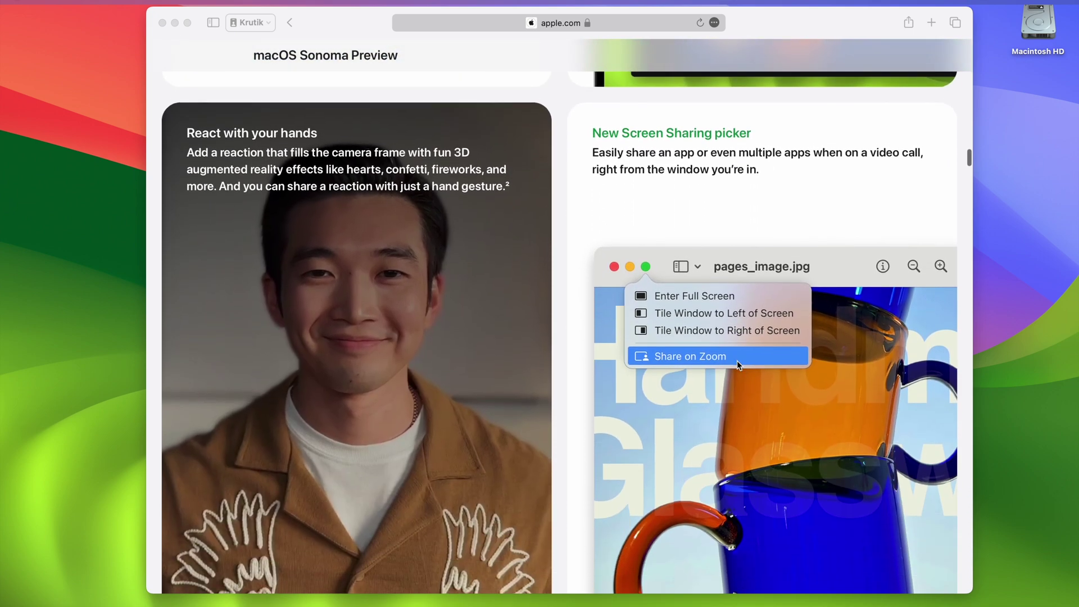
scroll(737, 360, down, 5)
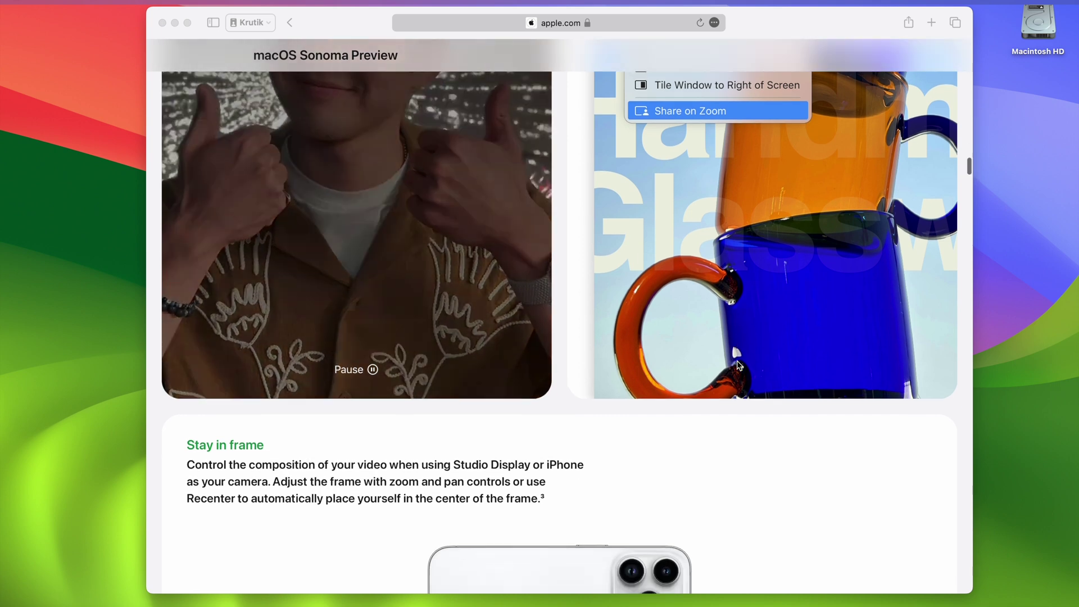
scroll(738, 366, down, 2)
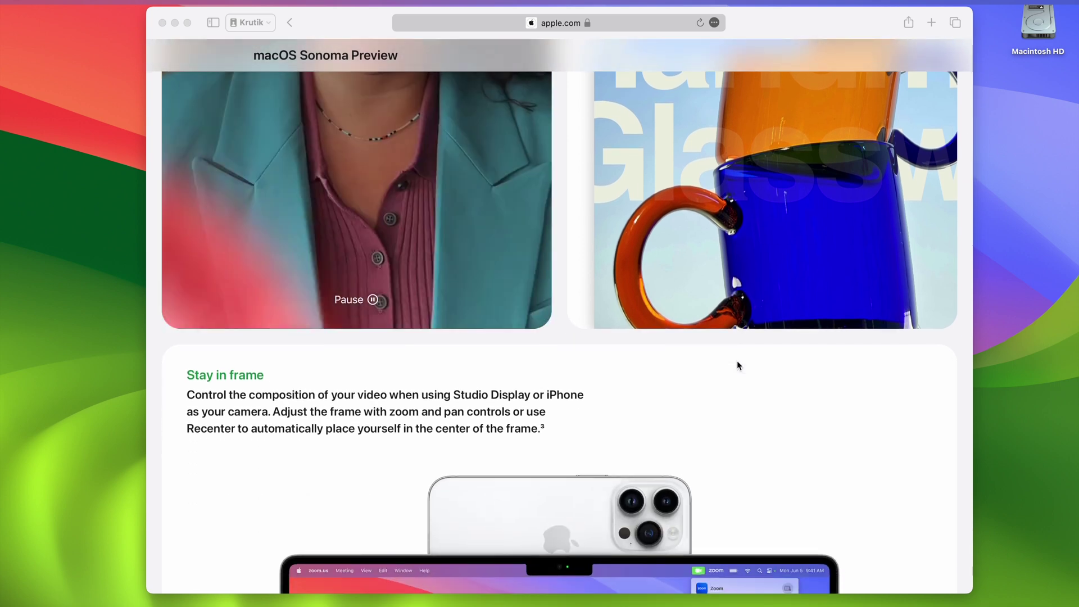
scroll(738, 366, down, 3)
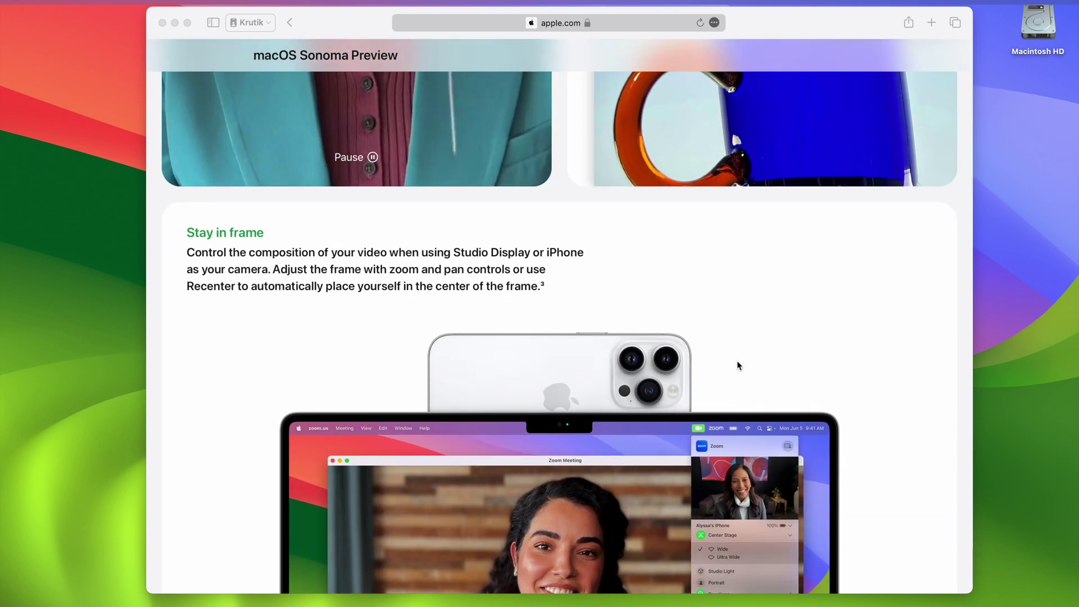
scroll(738, 365, down, 1)
scroll(738, 366, down, 3)
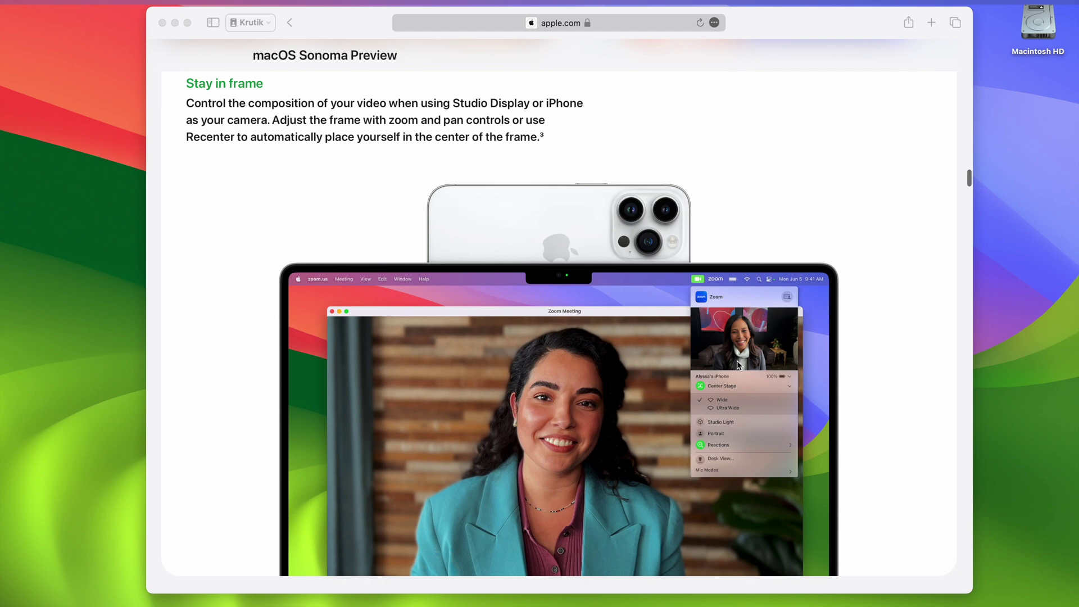
scroll(738, 364, down, 12)
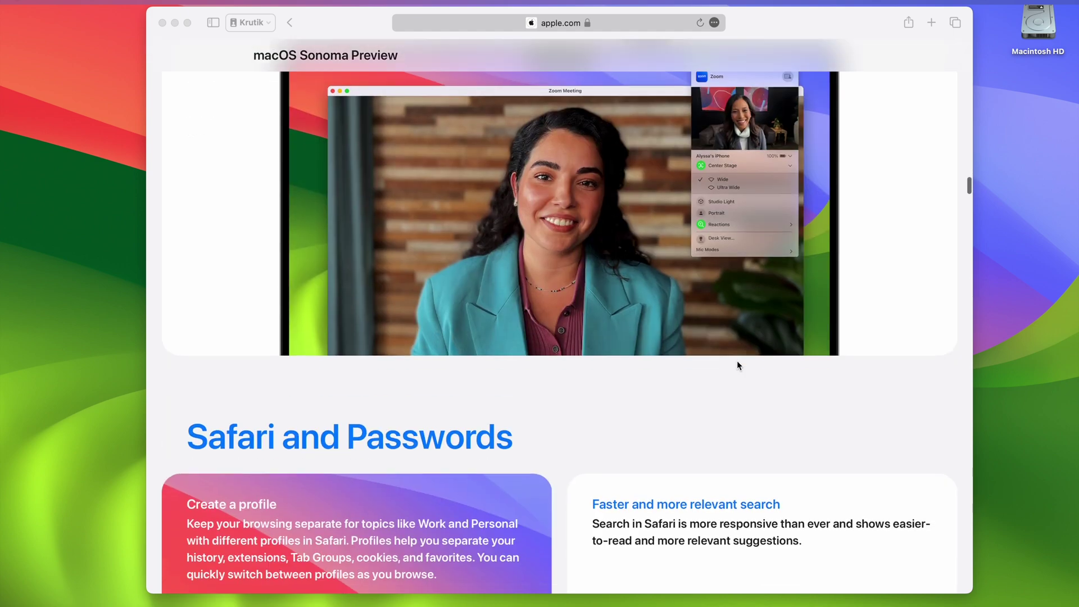
scroll(737, 362, down, 5)
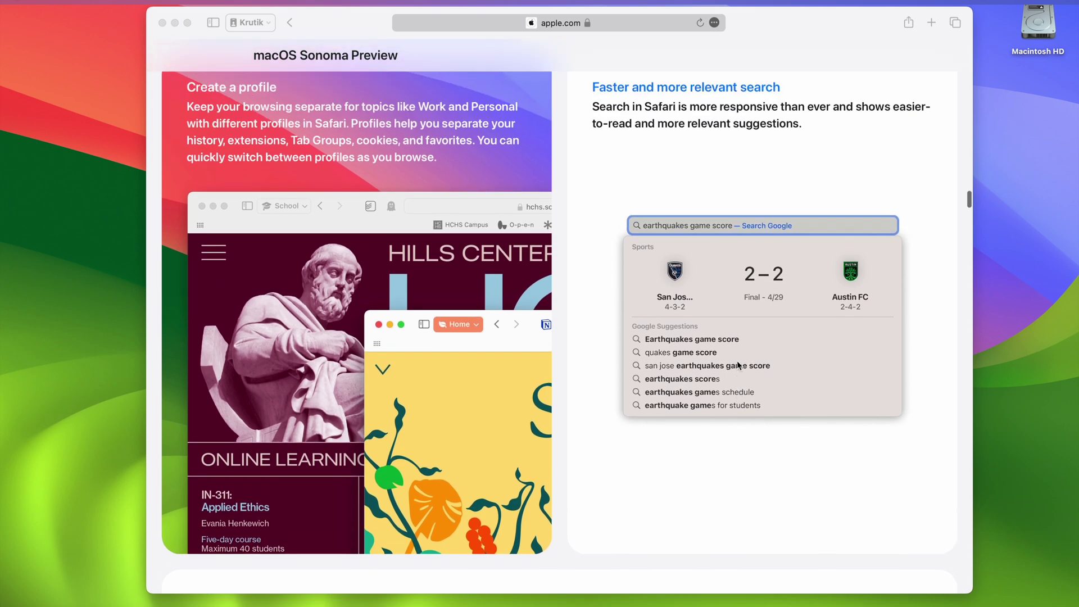
scroll(737, 362, down, 15)
- Keep scrolling past PDFs and Notes and Keyboard until the Gaming heading appears
scroll(736, 364, down, 1)
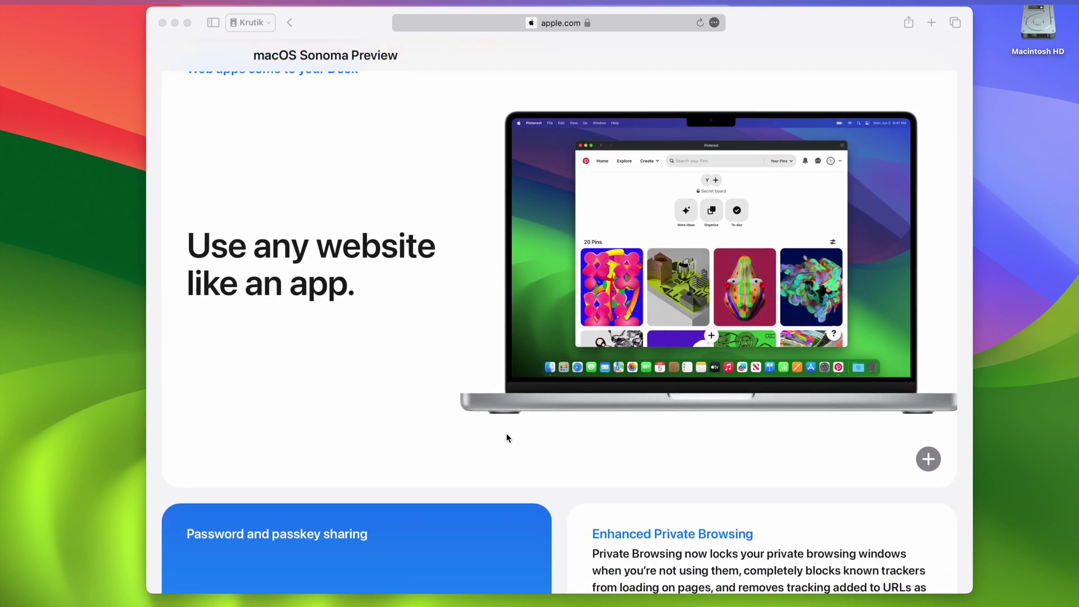
scroll(507, 438, down, 10)
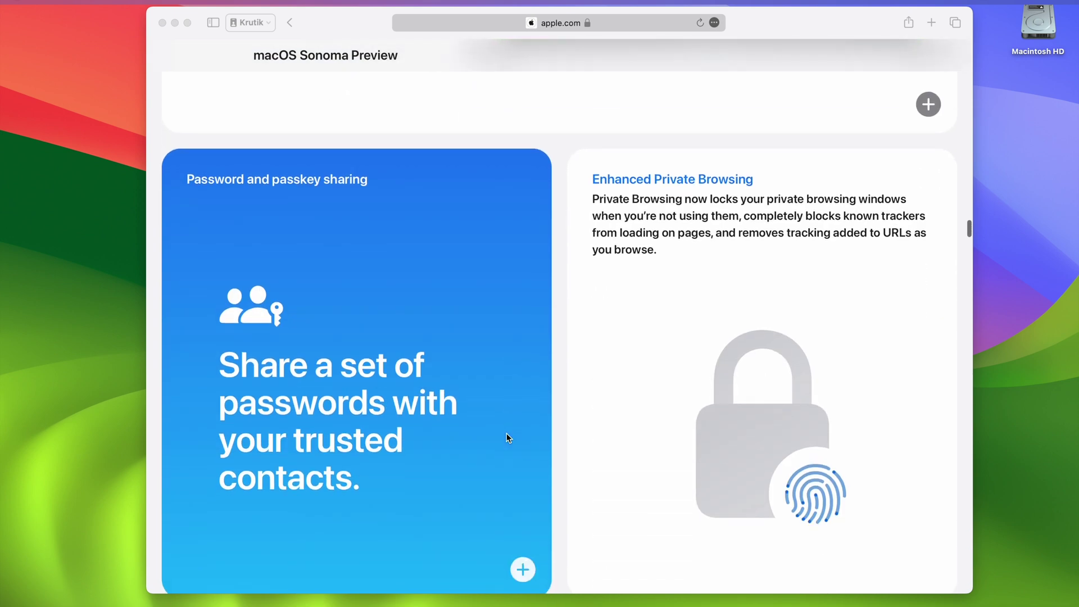
scroll(507, 437, up, 3)
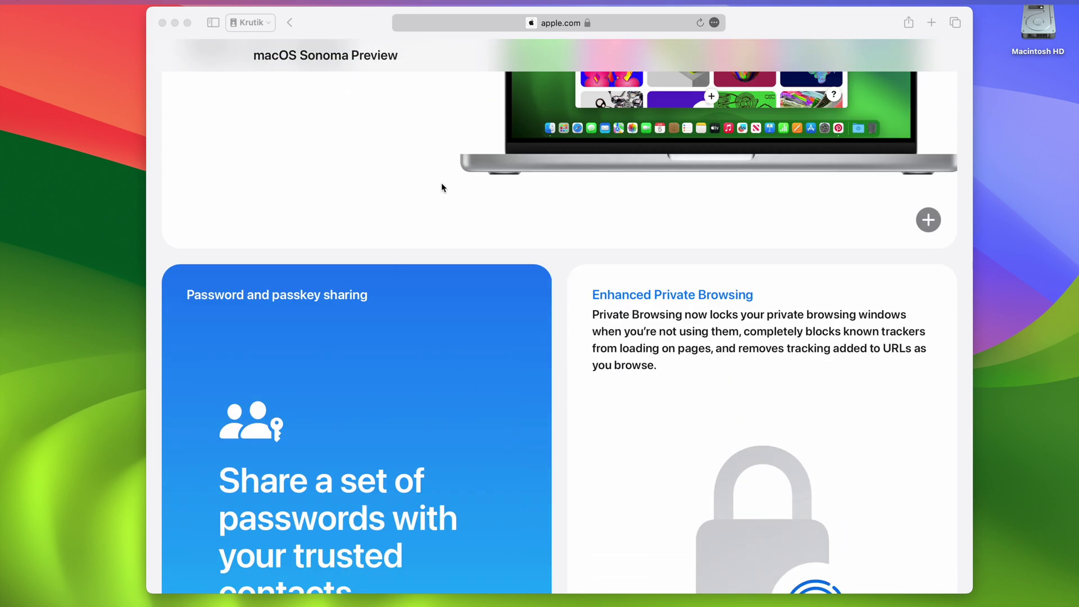
scroll(440, 183, down, 12)
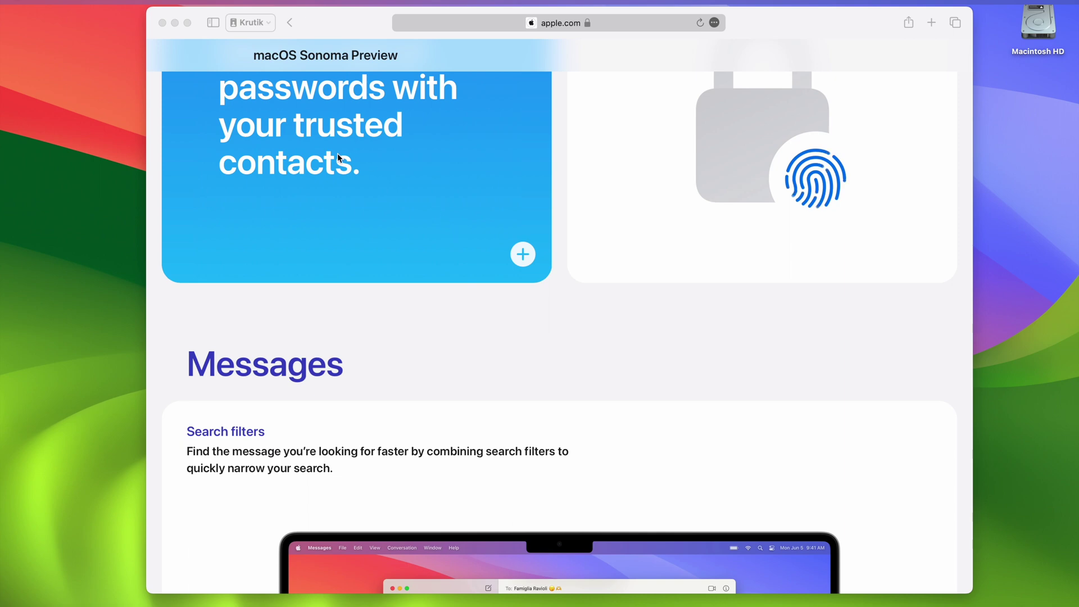
scroll(498, 349, down, 4)
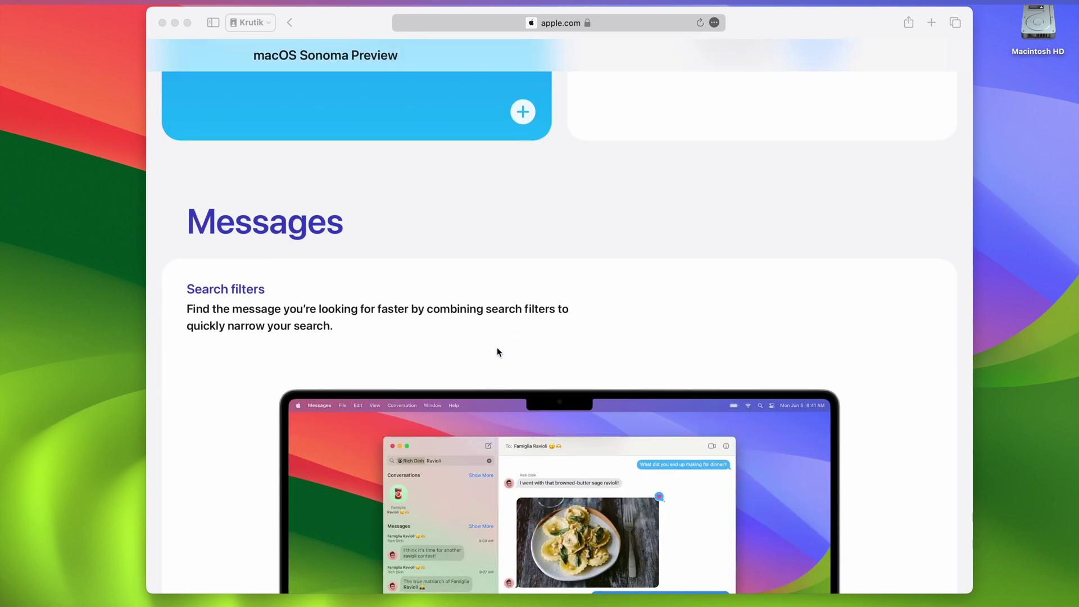
scroll(498, 351, down, 12)
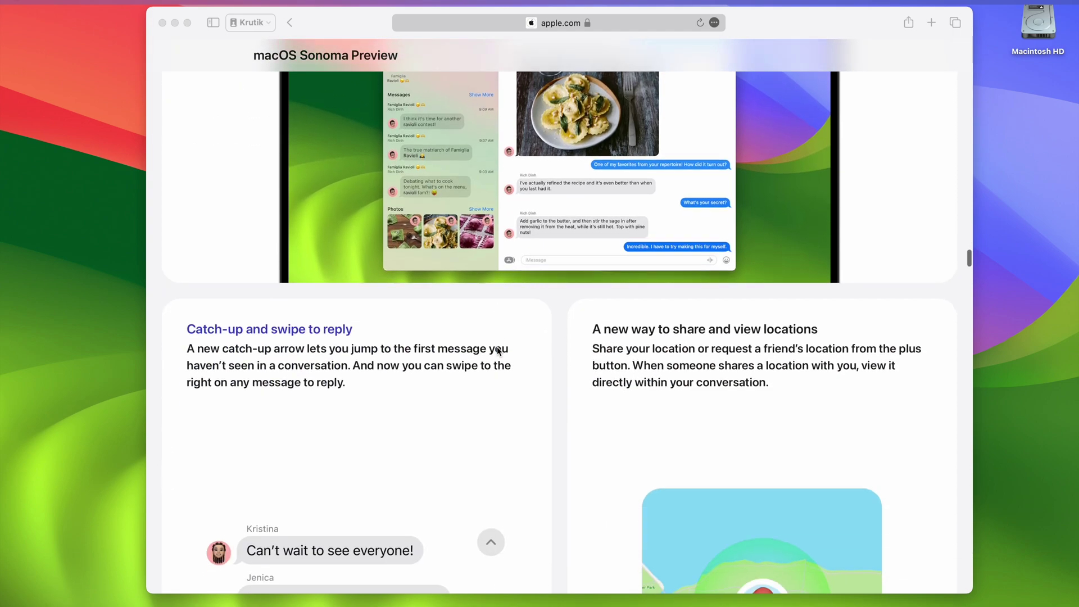
scroll(497, 351, down, 1)
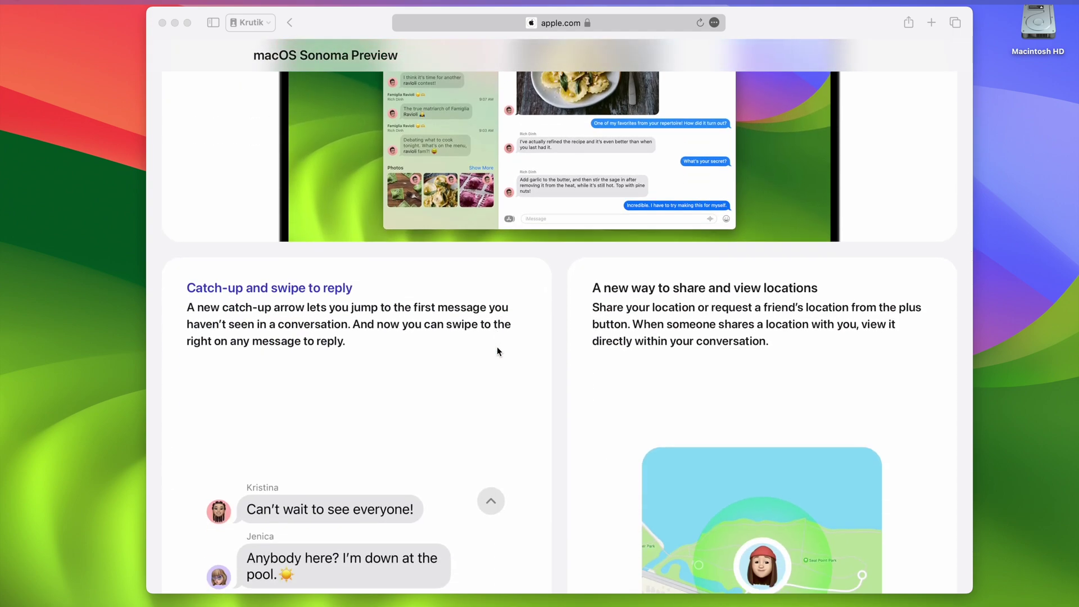
scroll(496, 350, down, 18)
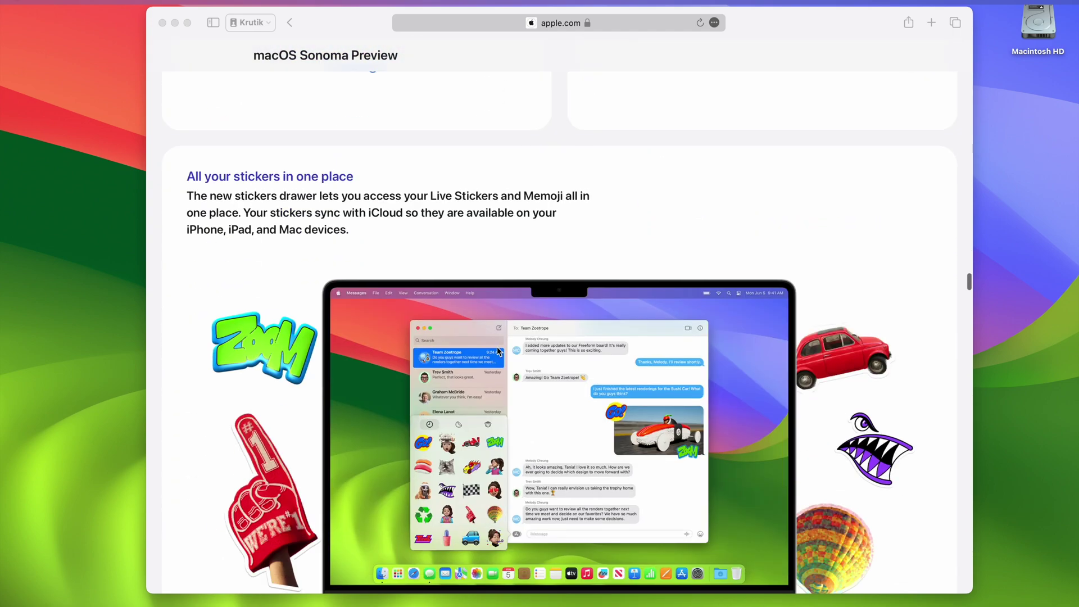
scroll(497, 350, down, 9)
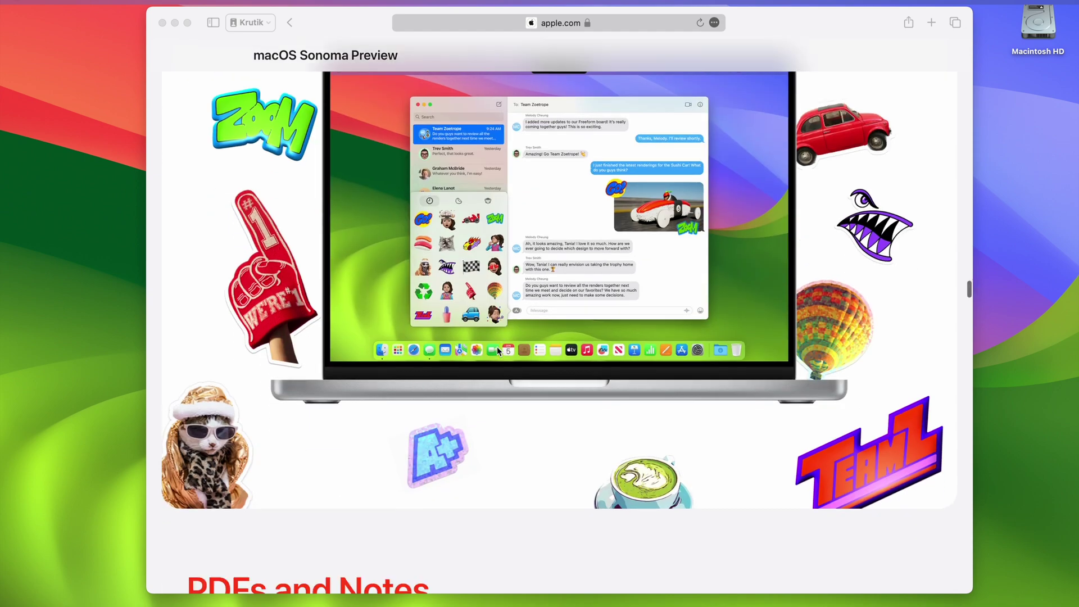
scroll(497, 346, down, 5)
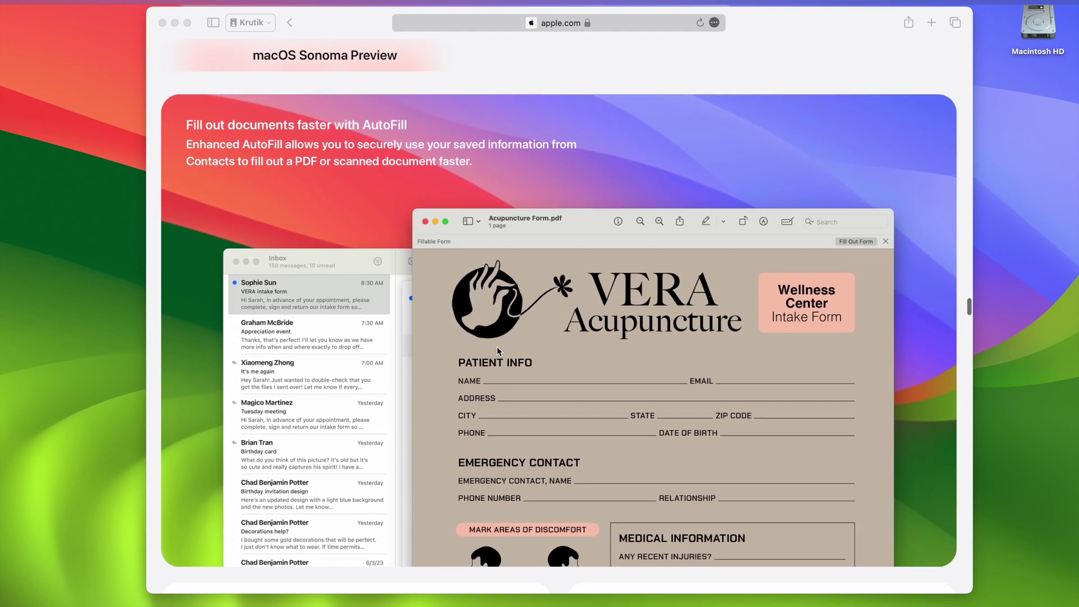
scroll(496, 349, down, 8)
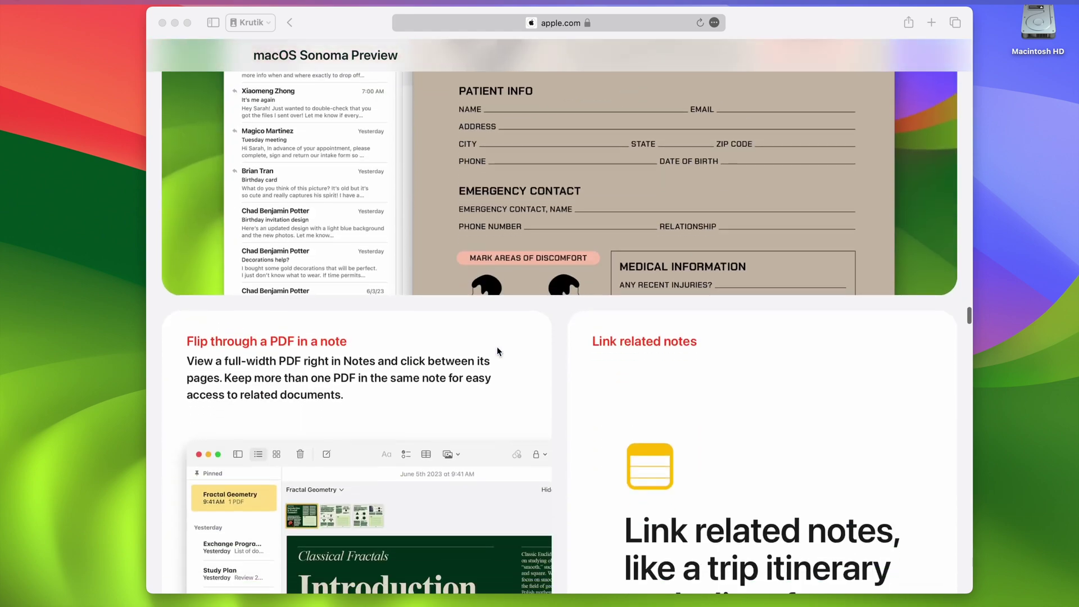
scroll(497, 348, down, 6)
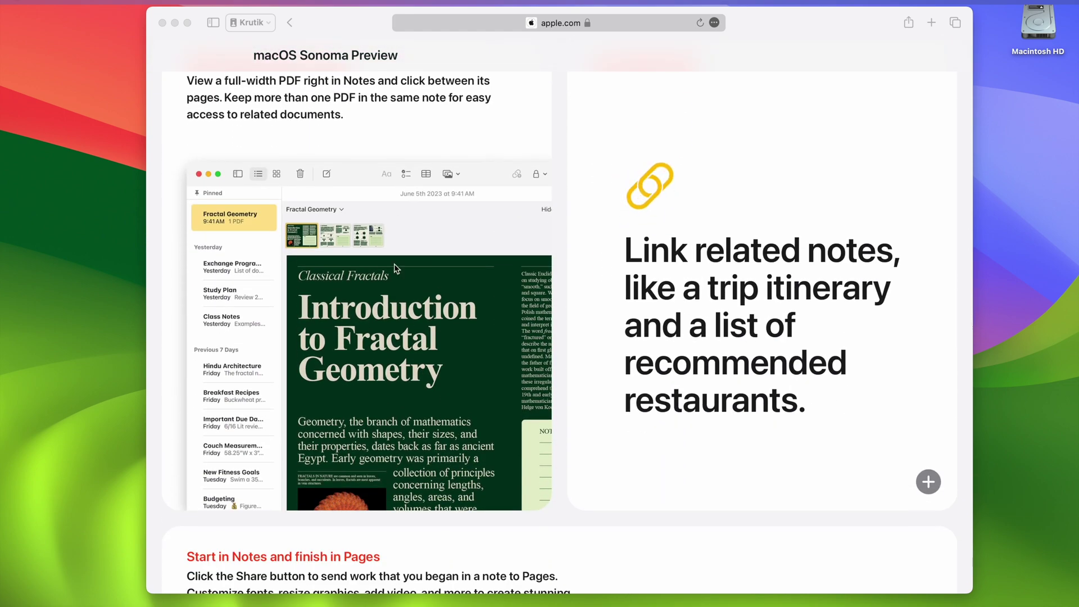
scroll(395, 268, down, 4)
scroll(395, 268, down, 15)
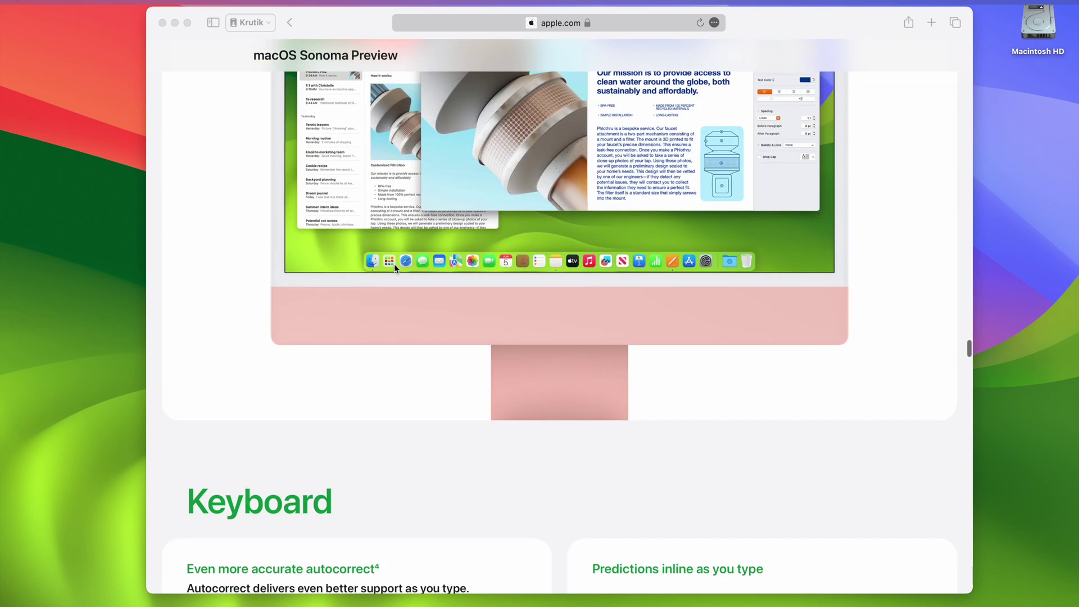
scroll(395, 268, down, 4)
scroll(395, 268, up, 3)
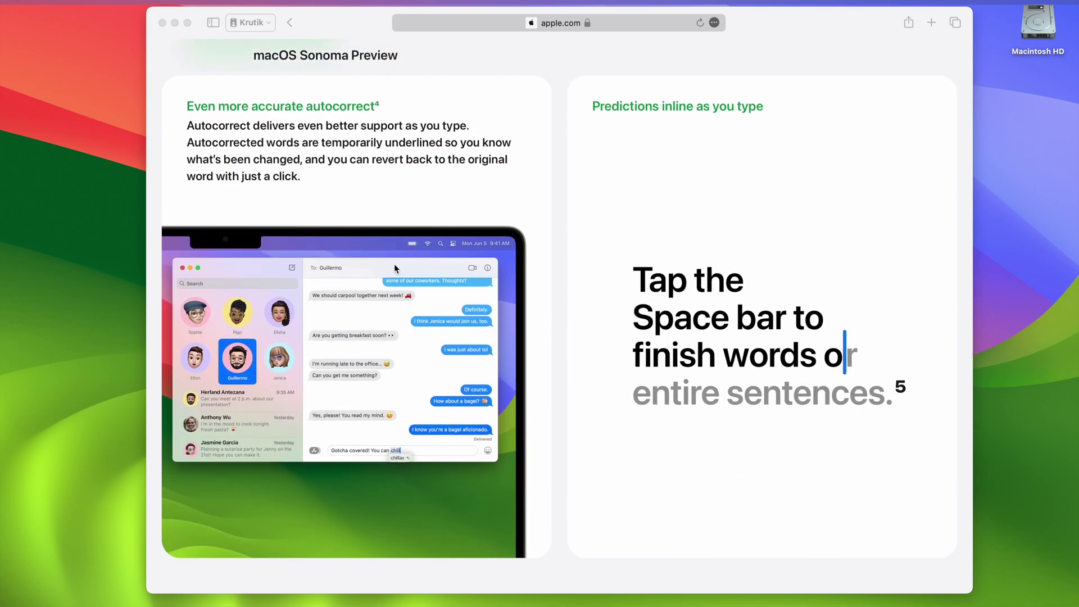
scroll(395, 268, down, 8)
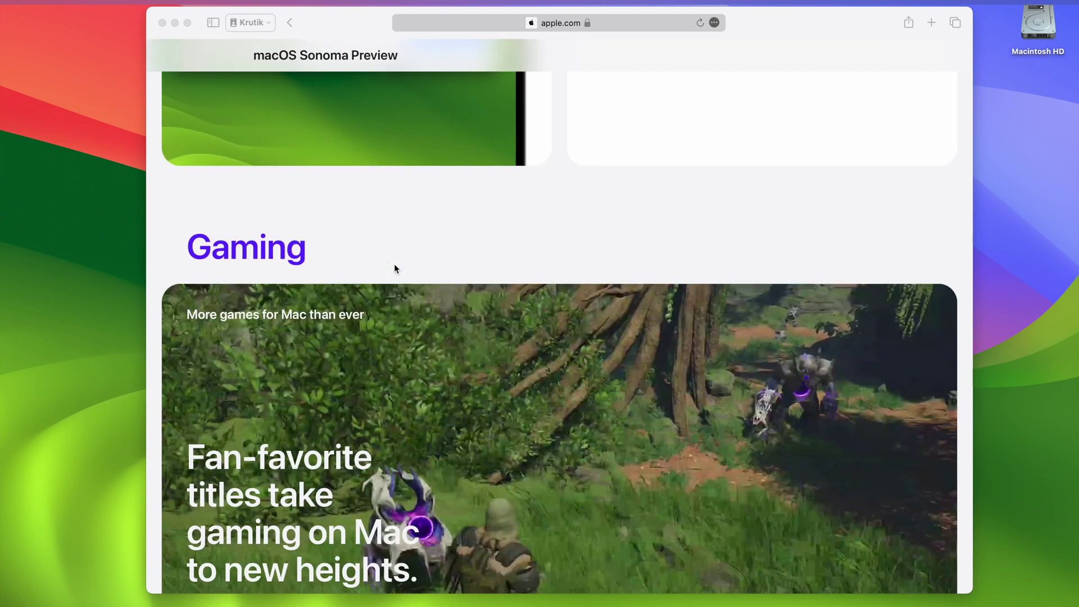
- Pause the video playing in the Gaming section
scroll(395, 268, down, 1)
scroll(394, 268, down, 3)
click(208, 529)
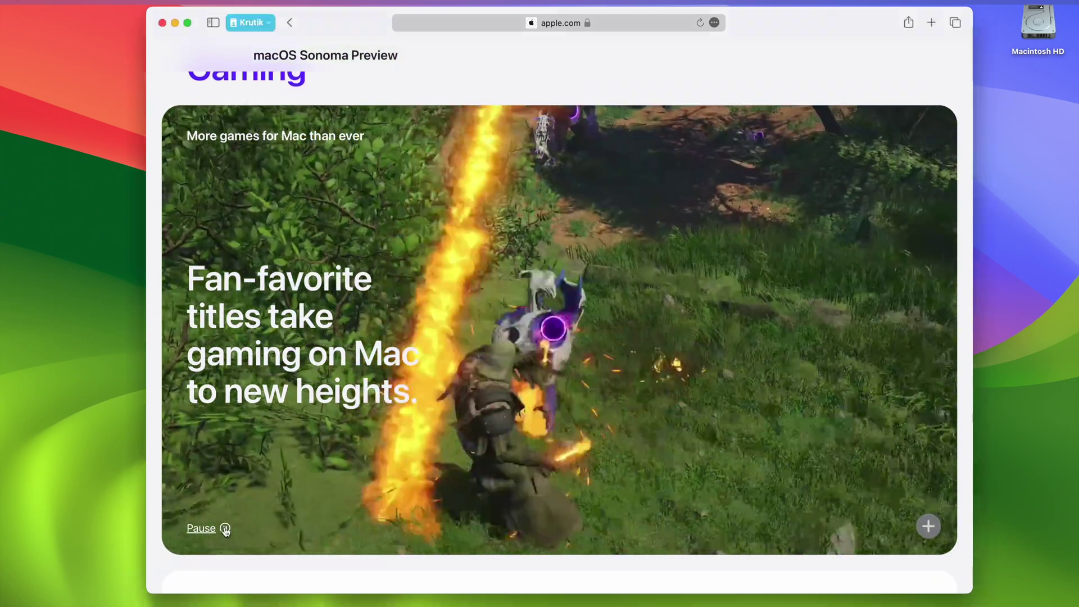
click(225, 530)
- Scroll past Game Mode, Privacy and Security and Lockdown Mode to 'And so much more.'
scroll(308, 506, down, 5)
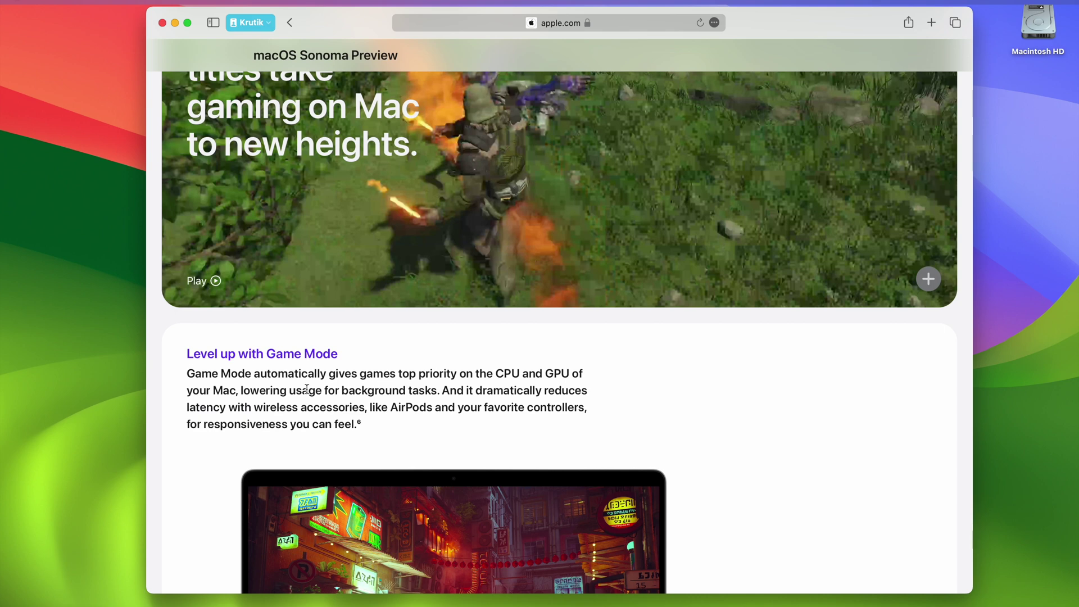
scroll(307, 389, down, 10)
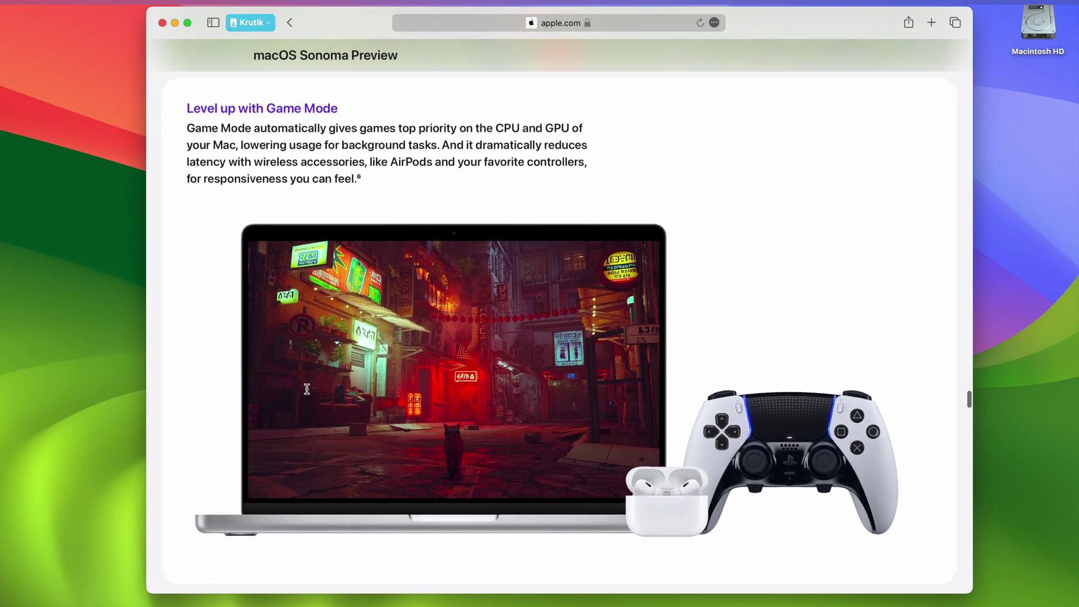
scroll(306, 388, down, 5)
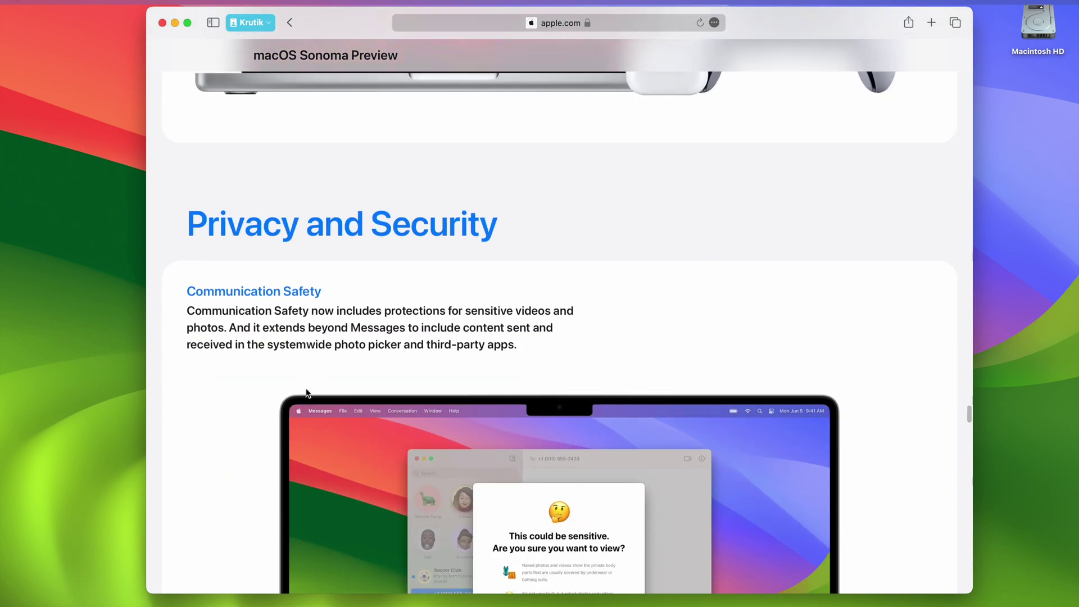
scroll(307, 393, down, 5)
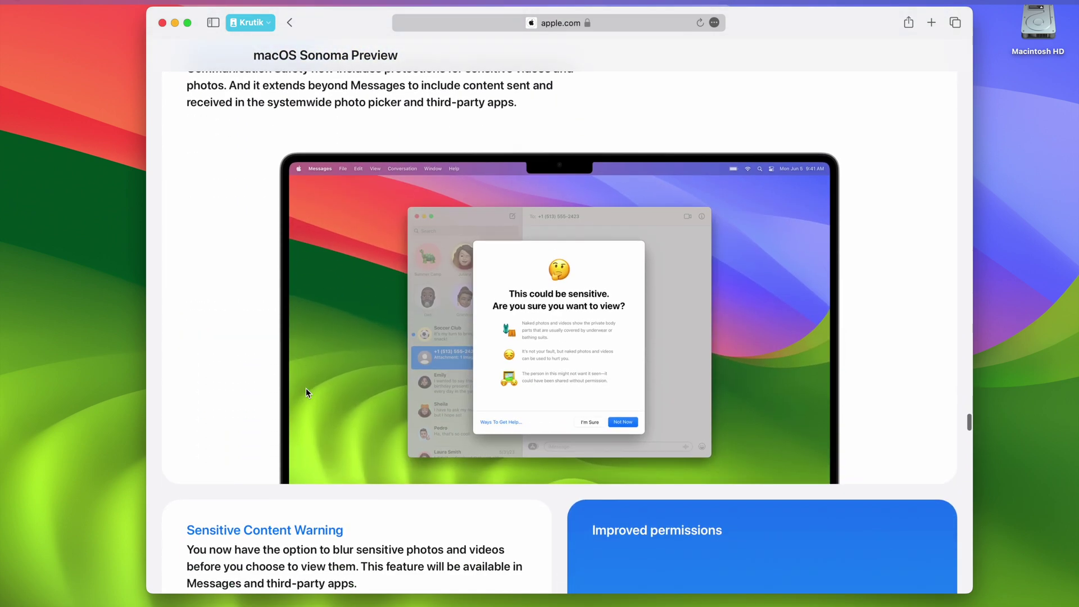
scroll(245, 386, down, 5)
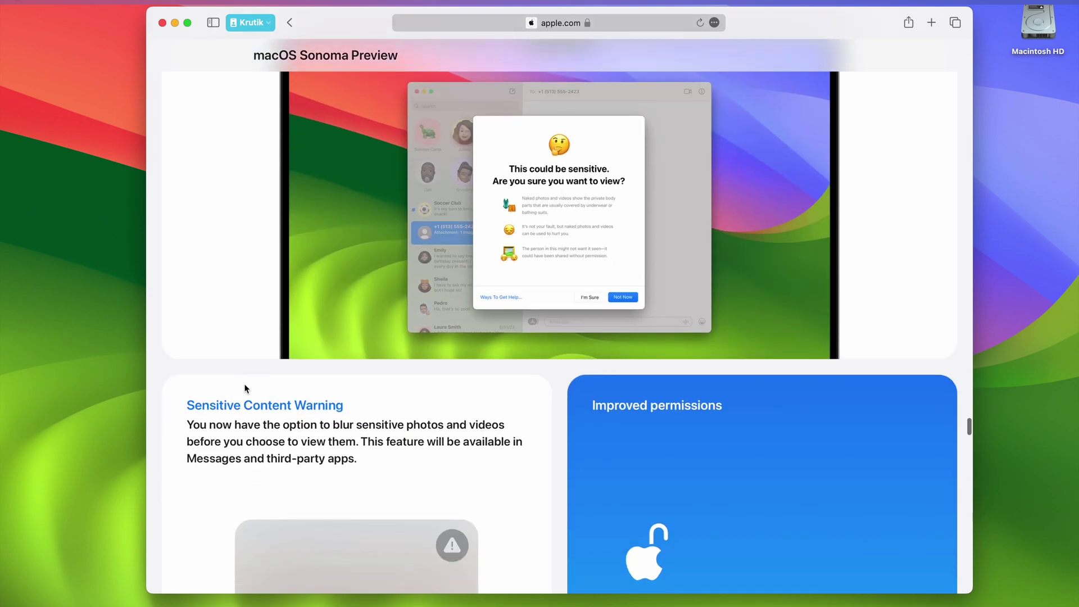
scroll(244, 387, down, 5)
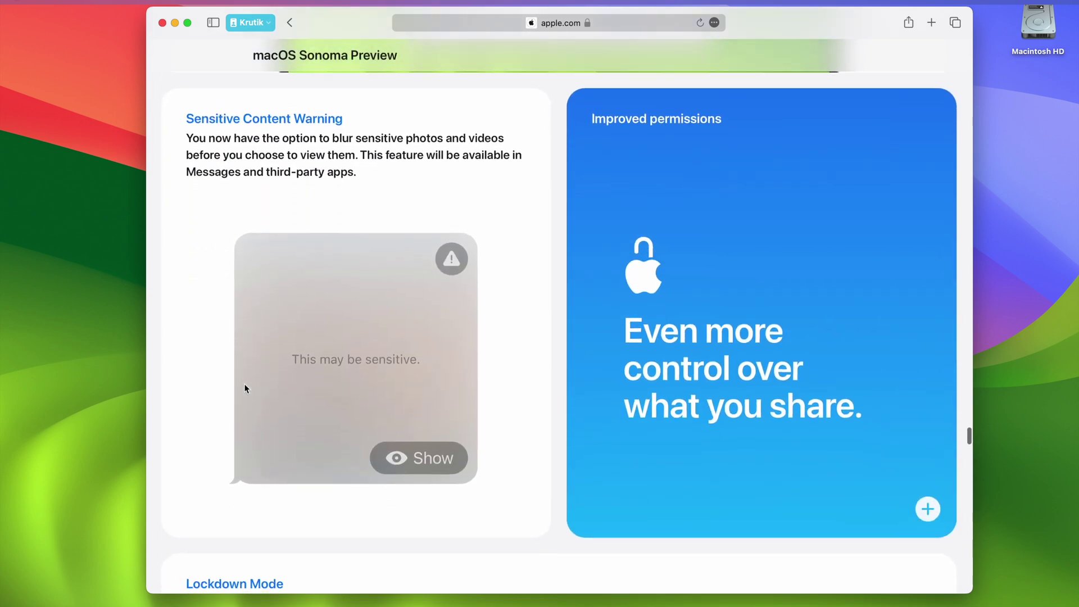
scroll(374, 433, down, 6)
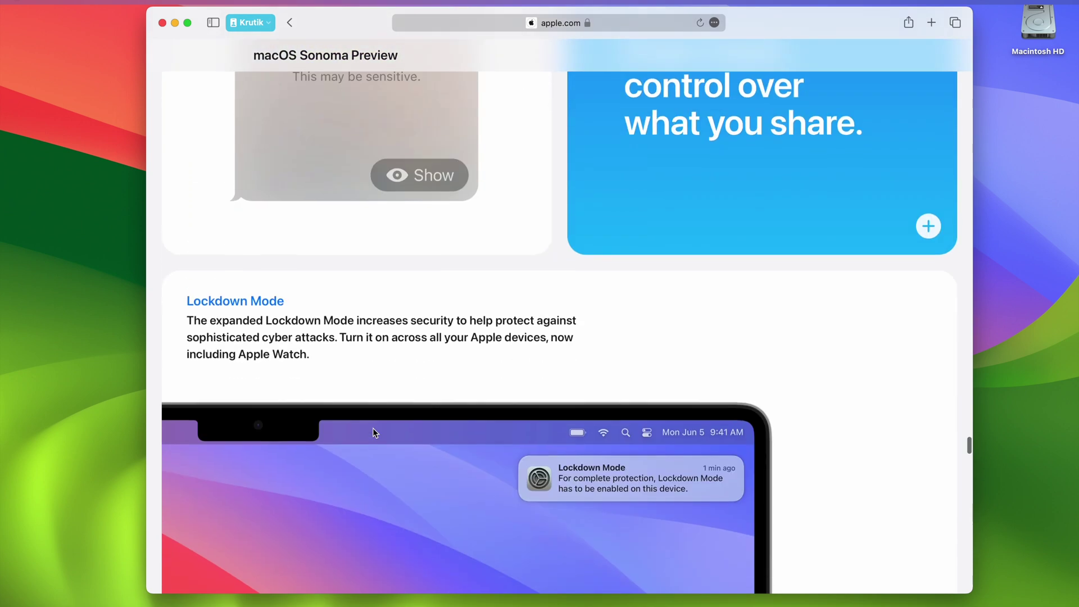
scroll(374, 433, down, 5)
scroll(374, 432, down, 12)
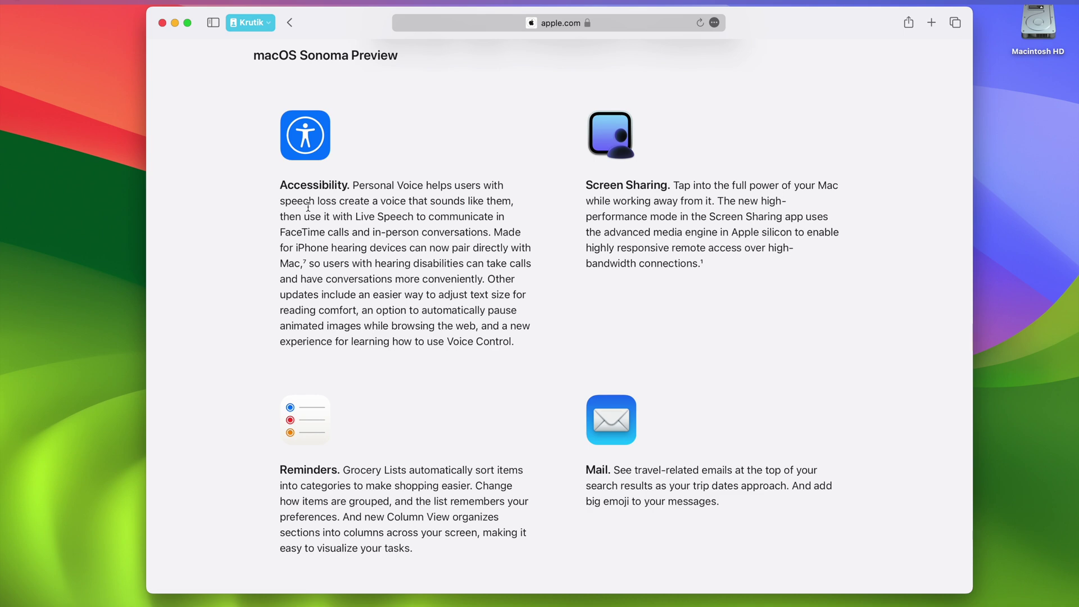
- Scroll through the Accessibility, Reminders, Find My, AirPods and Siri notes to the compatible-devices banner
scroll(684, 268, down, 5)
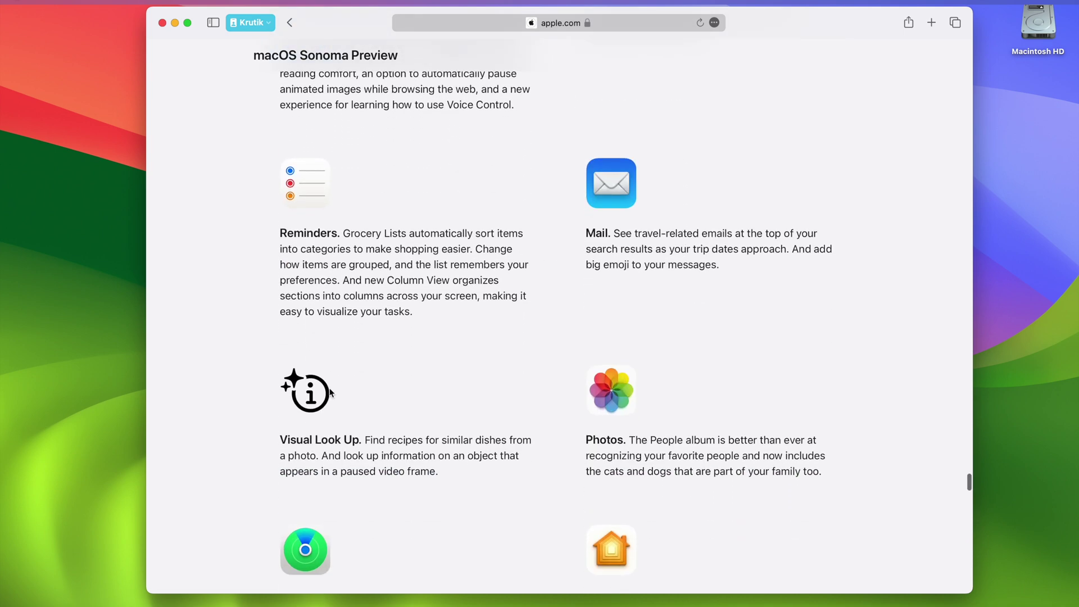
scroll(533, 474, down, 3)
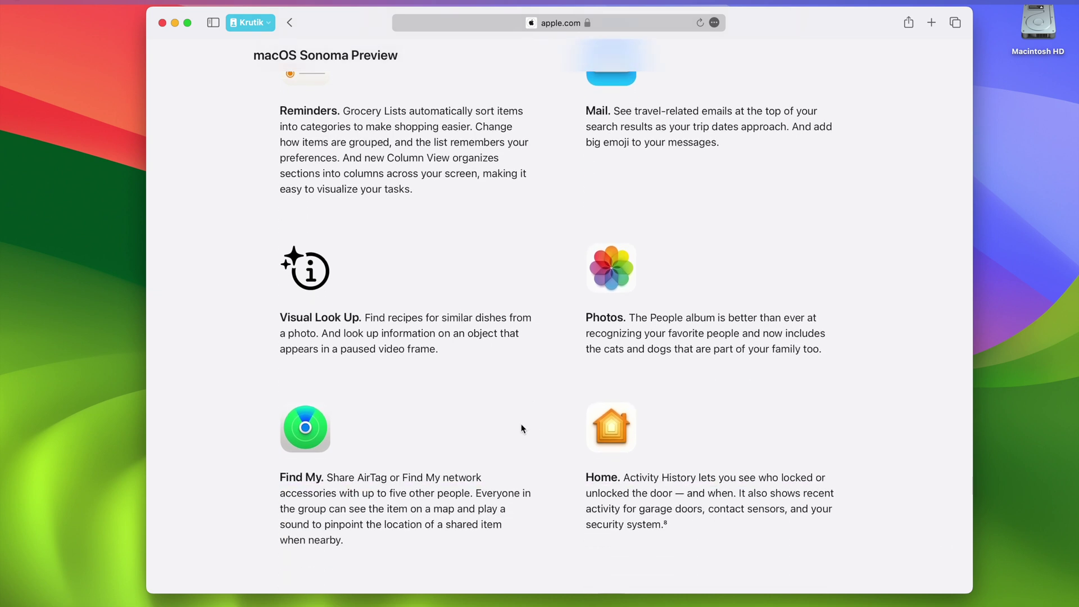
scroll(521, 428, down, 2)
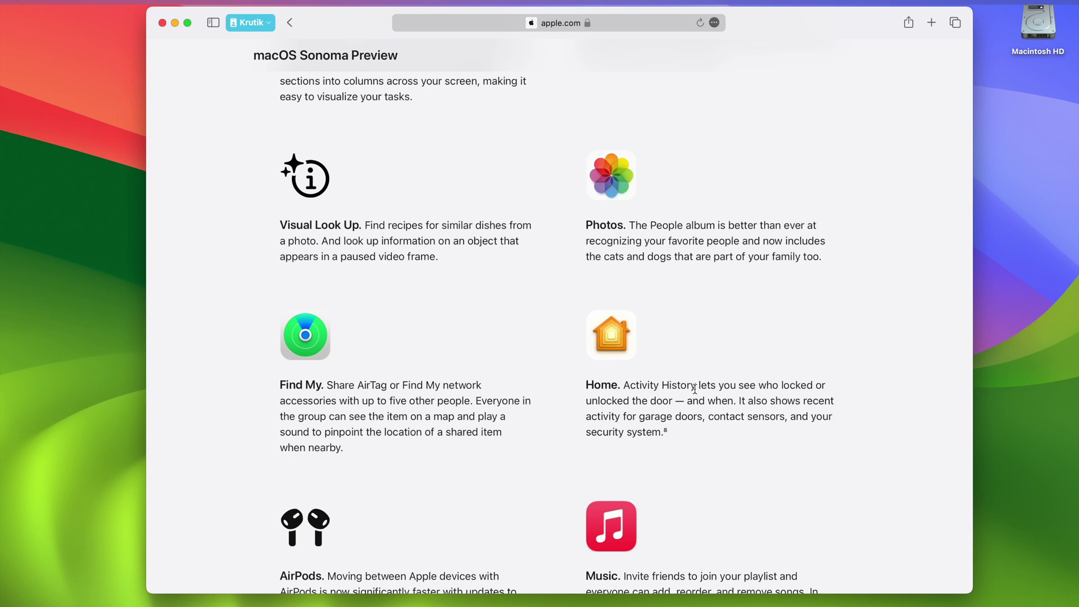
scroll(694, 389, down, 3)
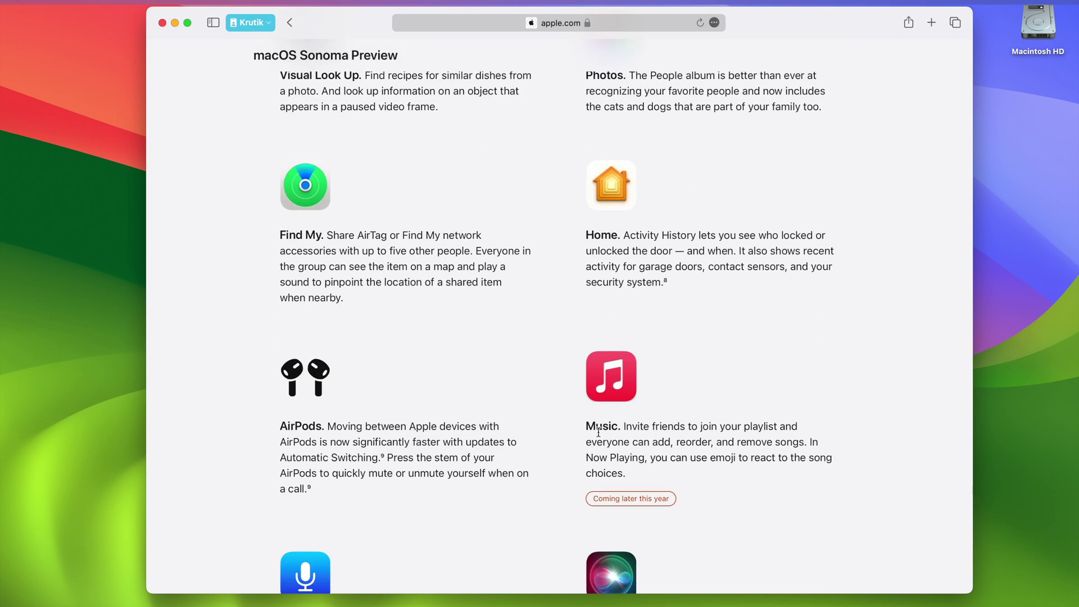
scroll(339, 444, down, 2)
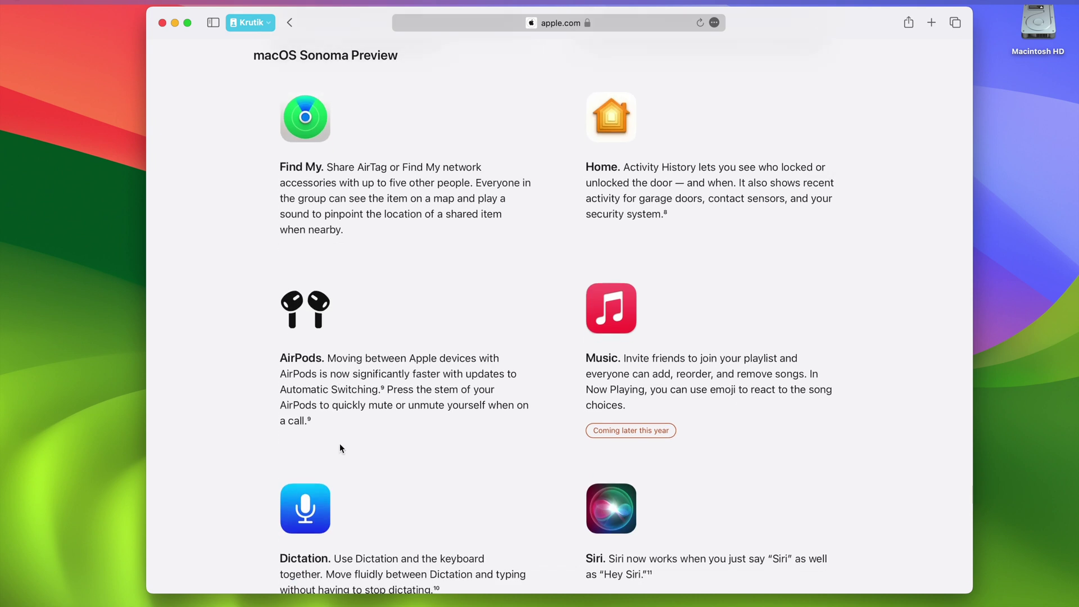
scroll(339, 444, down, 4)
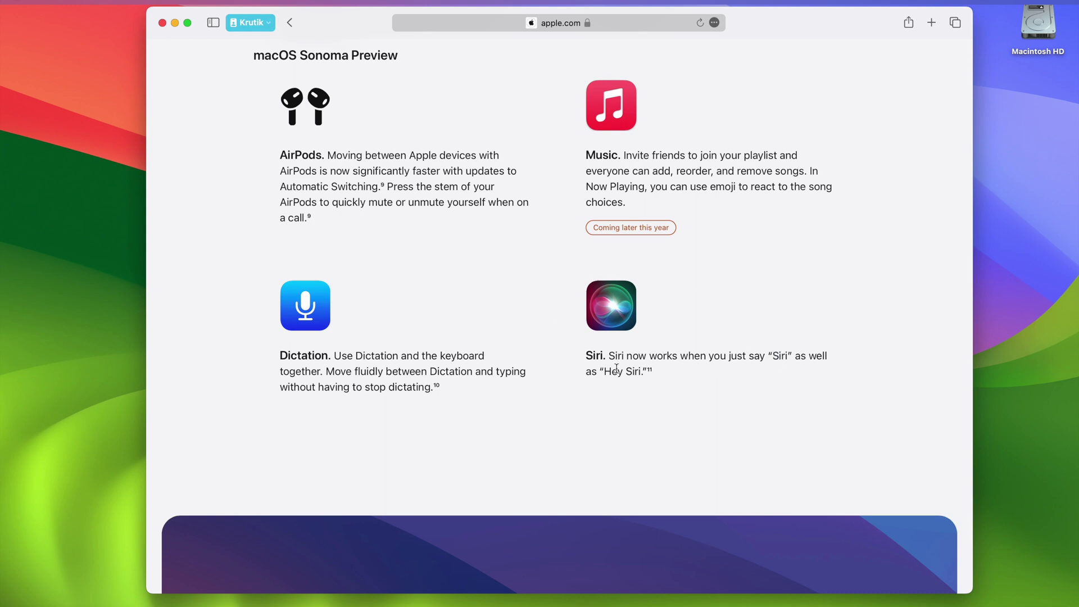
drag(616, 368, 643, 371)
scroll(642, 376, down, 5)
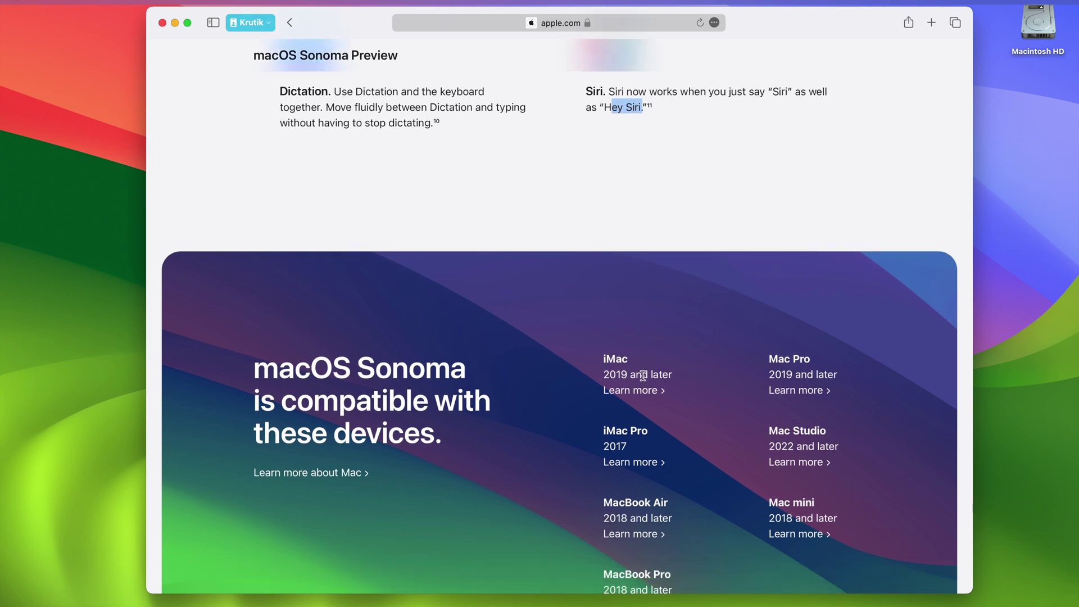
- Scroll until the full Sonoma compatibility list, iMac 2019 through MacBook Pro 2018, is visible
scroll(643, 376, down, 2)
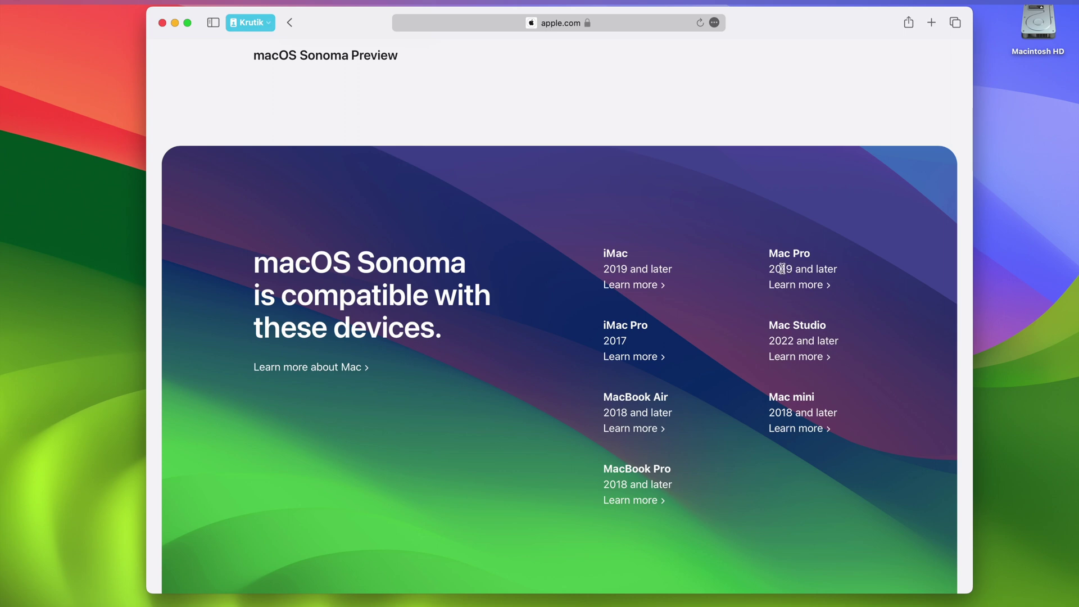
scroll(782, 268, down, 2)
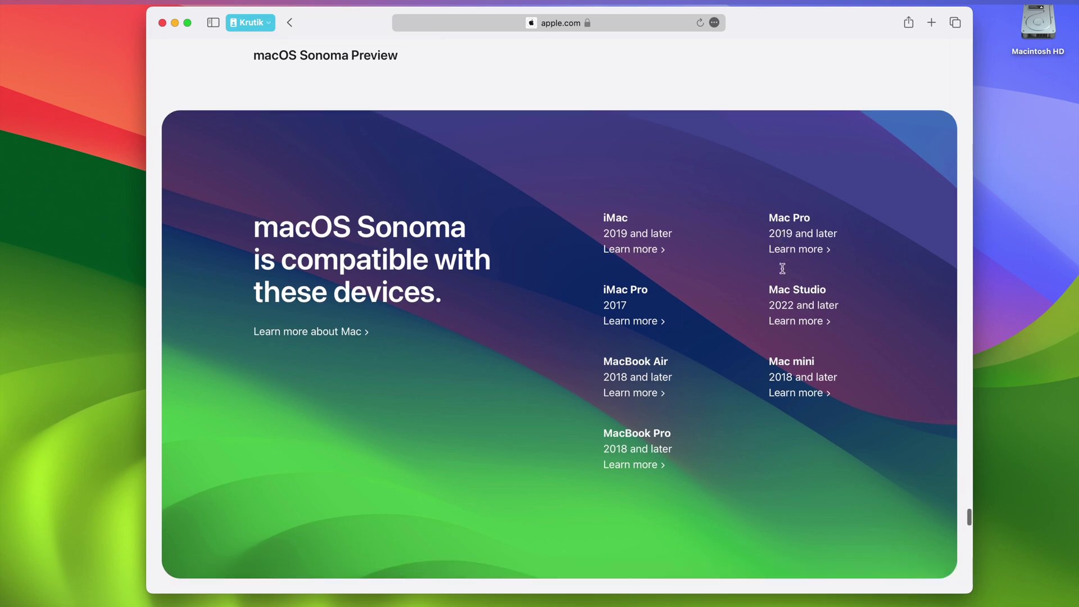